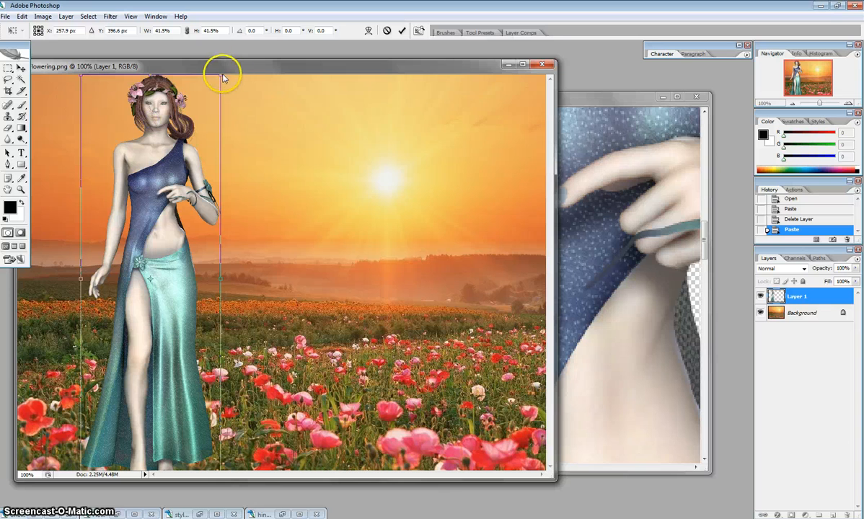
Scale the pasted figure to 37.7% and move it so her feet stand among the poppies beside the sun
drag(219, 75, 208, 112)
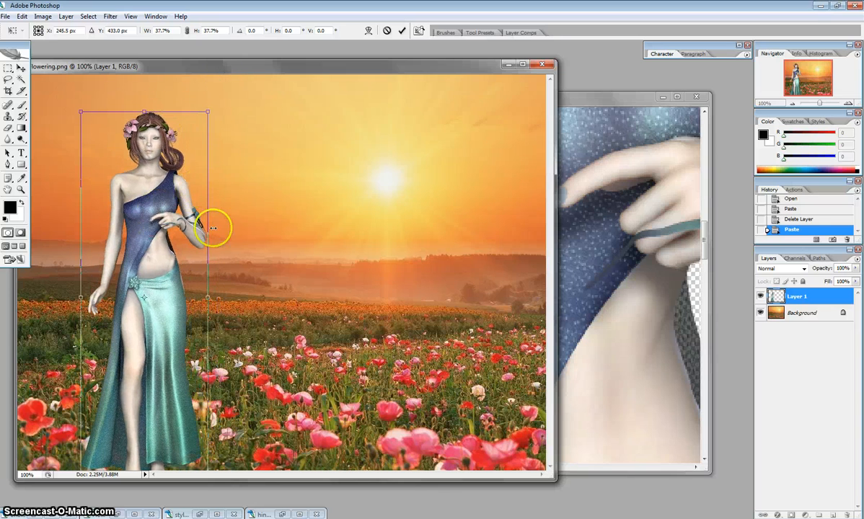
key(Return)
key(w)
key(v)
drag(159, 324, 155, 314)
Duplicate Layer 1 twice and spread the two copies across the field so three figures stand side by side
click(779, 296)
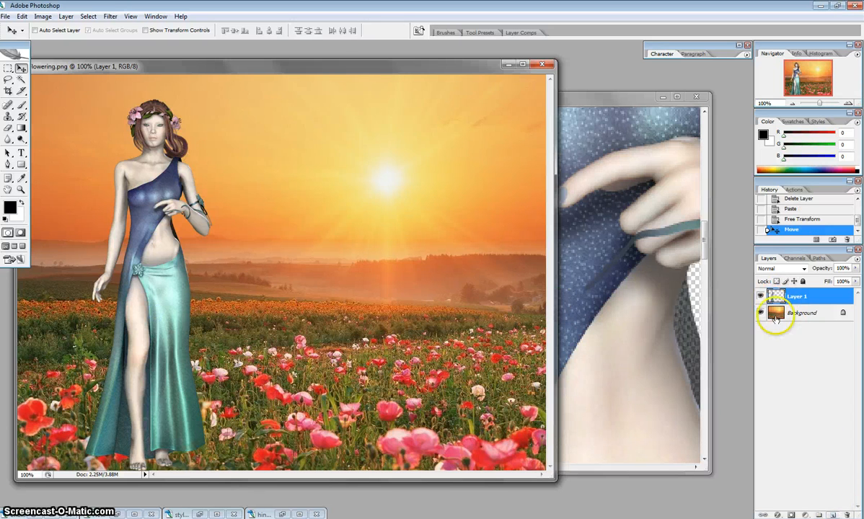
drag(775, 296, 833, 514)
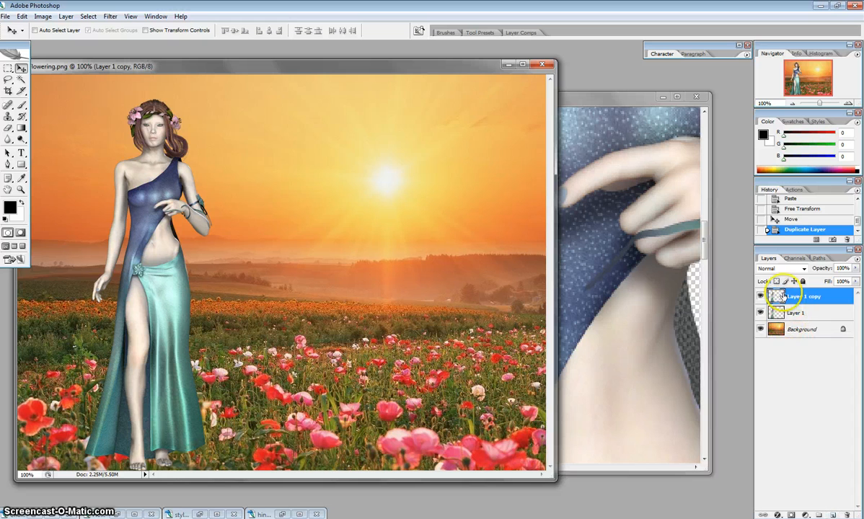
drag(782, 296, 833, 514)
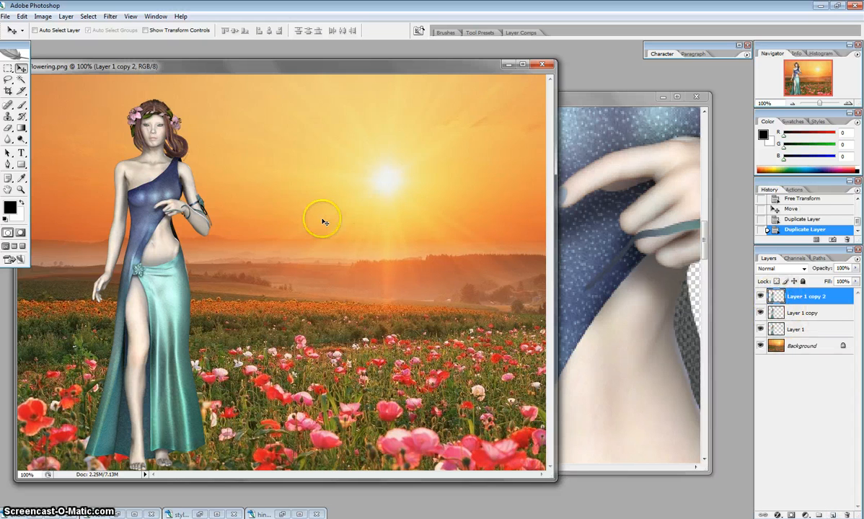
drag(325, 239, 331, 230)
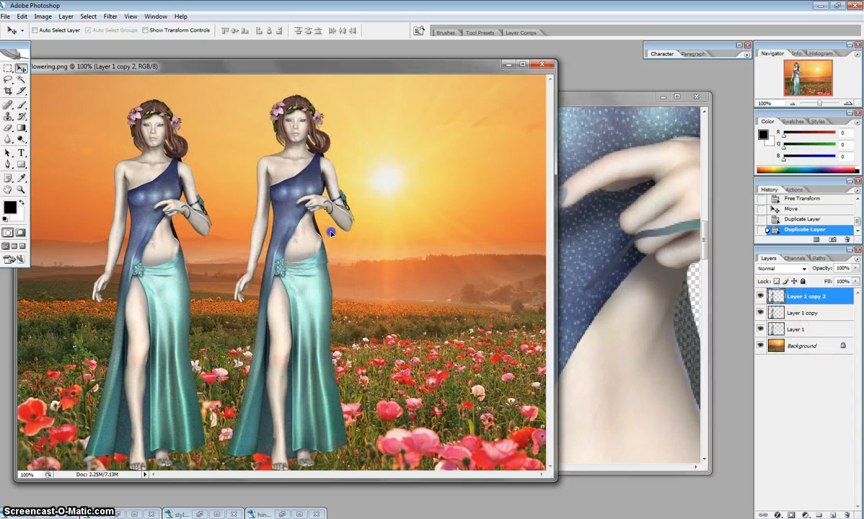
click(777, 313)
drag(218, 231, 497, 232)
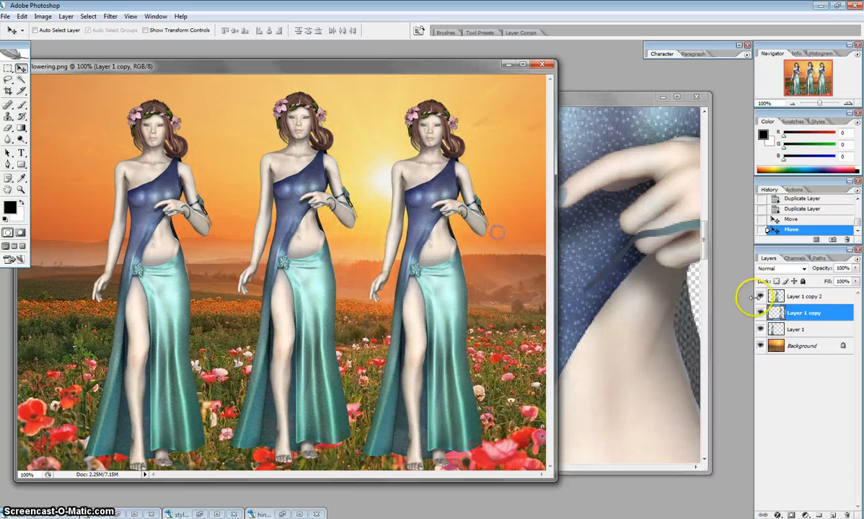
Lower the opacity of Layer 1 to 64% so the flowers show through the leftmost figure's dress
click(821, 331)
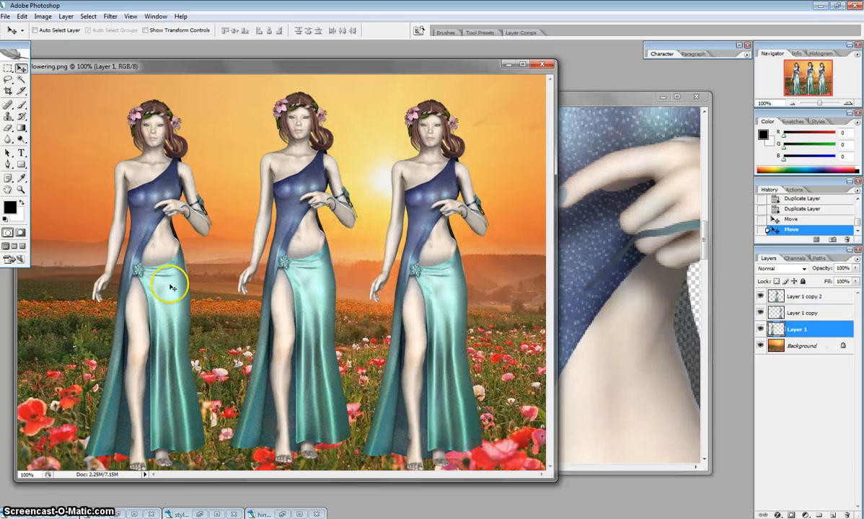
click(20, 190)
drag(67, 356, 66, 358)
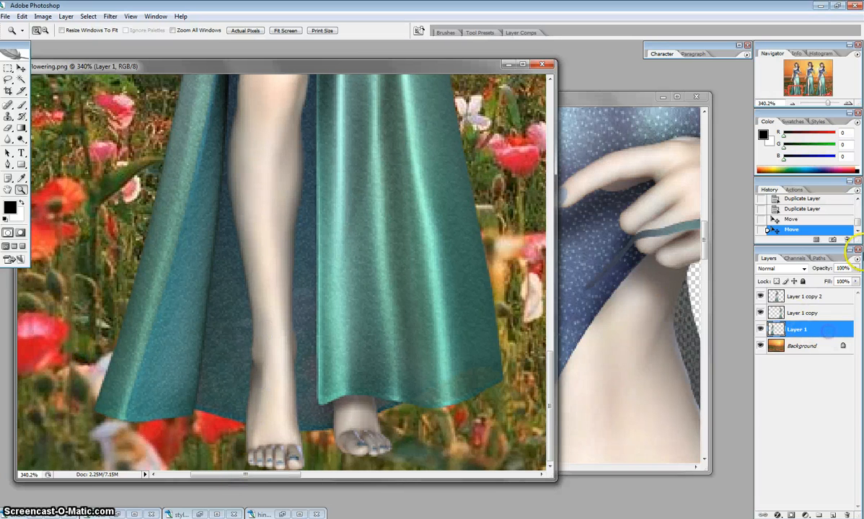
click(857, 261)
click(856, 269)
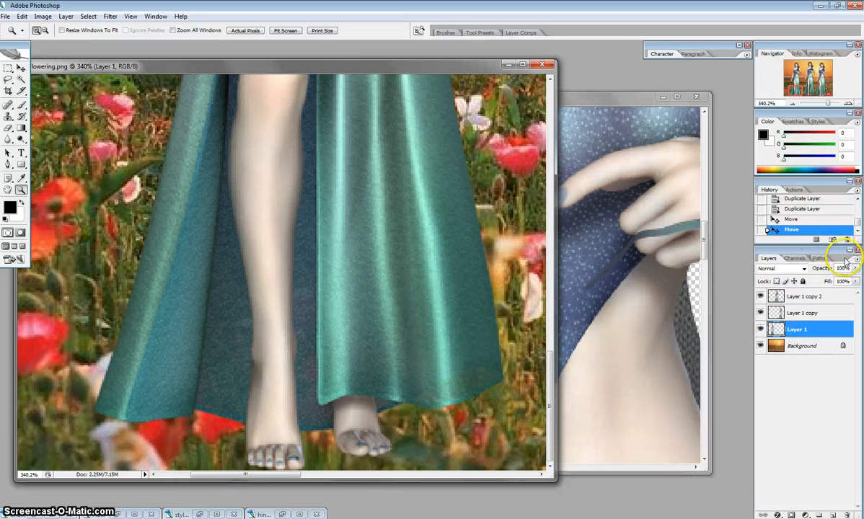
drag(853, 280, 835, 281)
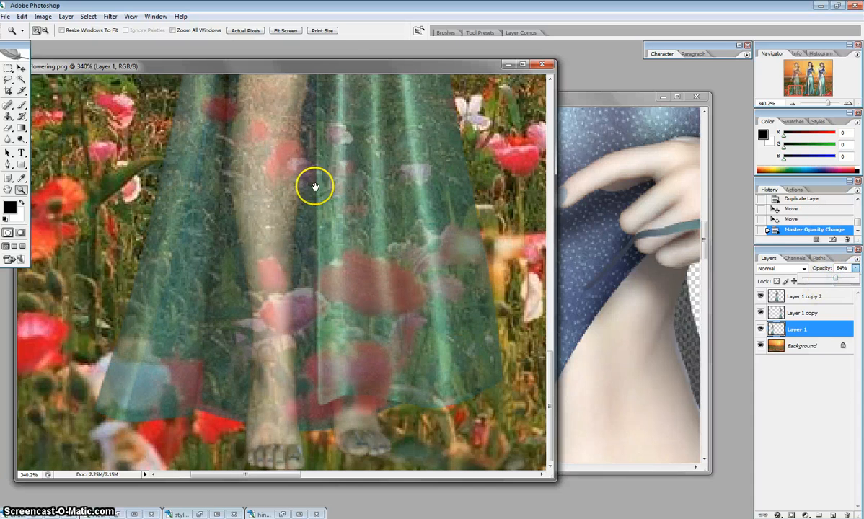
Hide Layer 1 and examine the poppies and grass behind the leftmost figure
drag(314, 186, 302, 243)
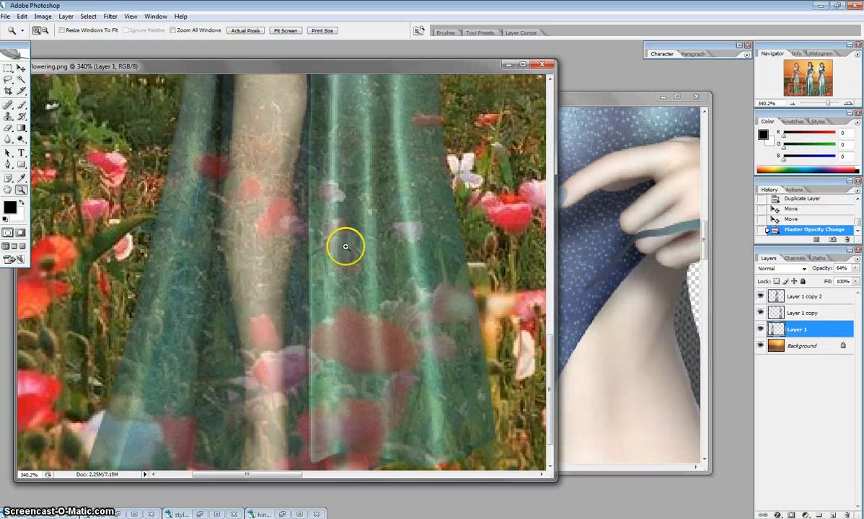
click(761, 330)
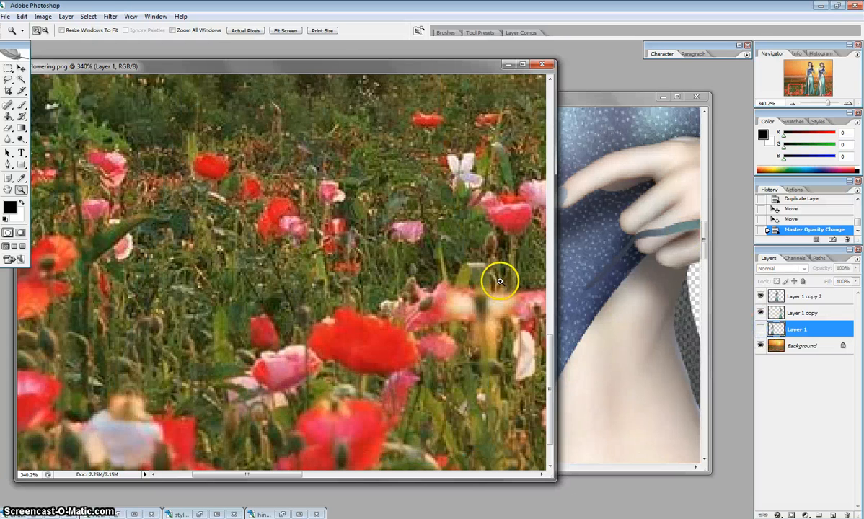
key(ctrl+minus)
key(ctrl+minus)
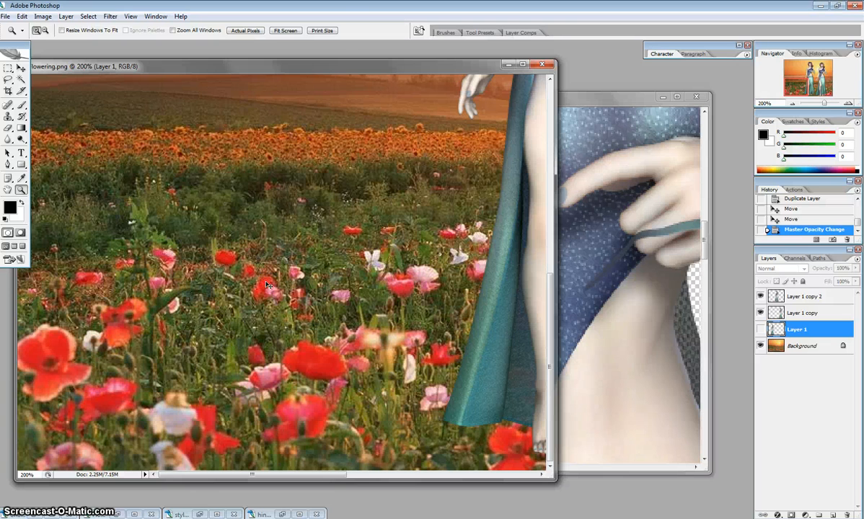
key(ctrl+minus)
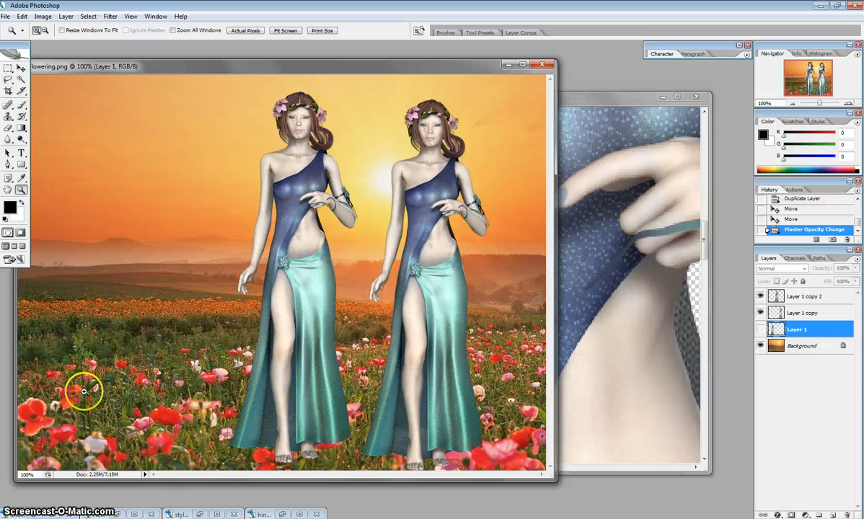
key(ctrl+plus)
drag(90, 408, 375, 210)
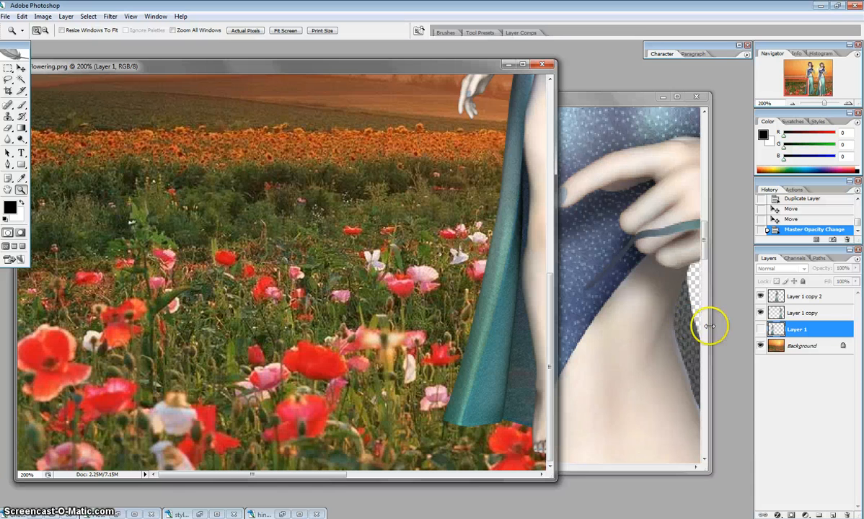
Show Layer 1 and shift the leftmost figure slightly down and left so her hem sinks among the poppies
click(760, 329)
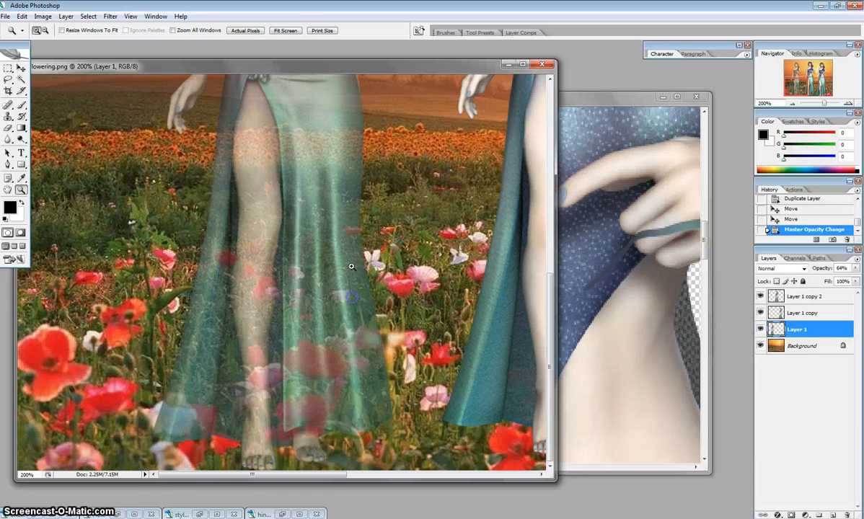
key(v)
drag(315, 270, 305, 237)
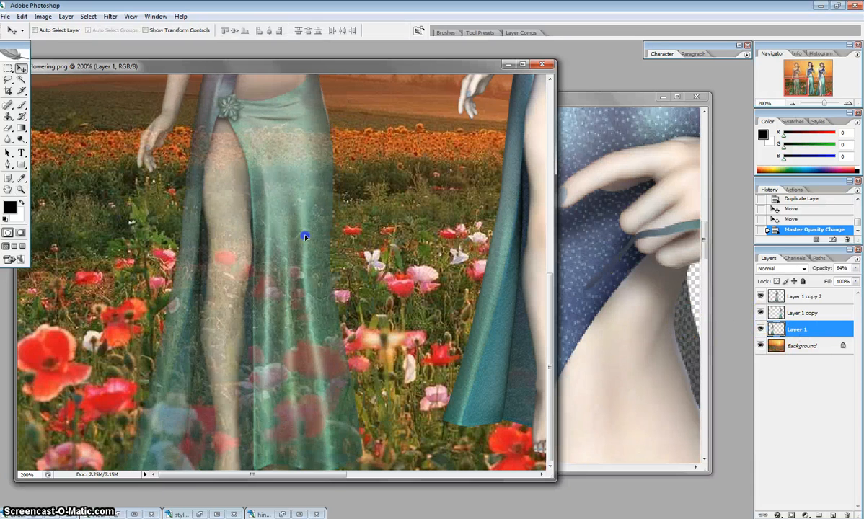
Erase the leftmost figure's hem and feet along the grass using the Eraser with the 134 px grass-shaped brush
click(8, 128)
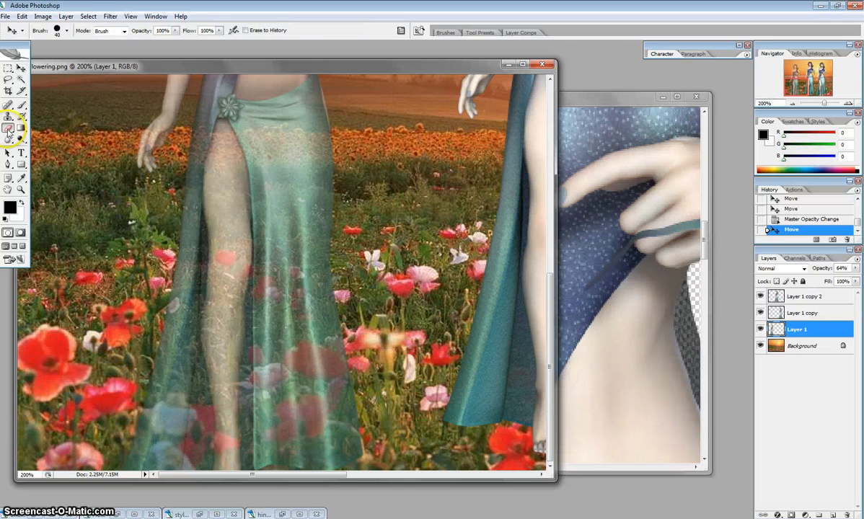
click(65, 31)
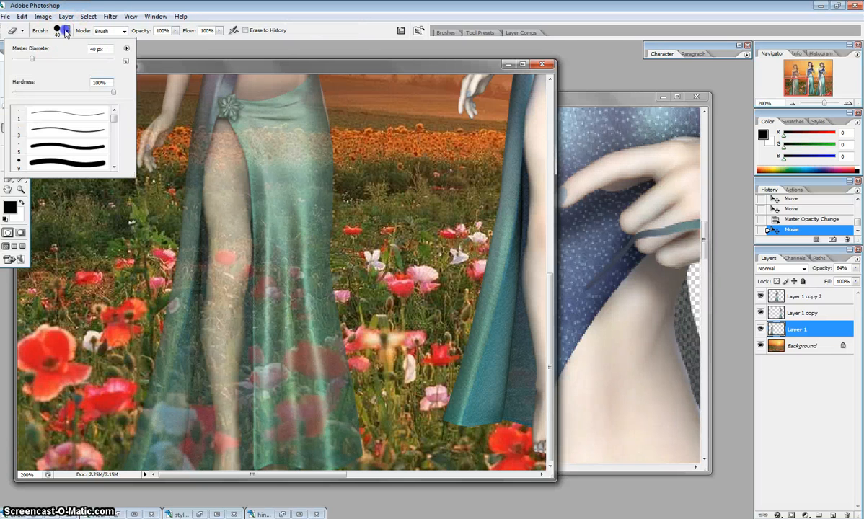
drag(113, 120, 114, 128)
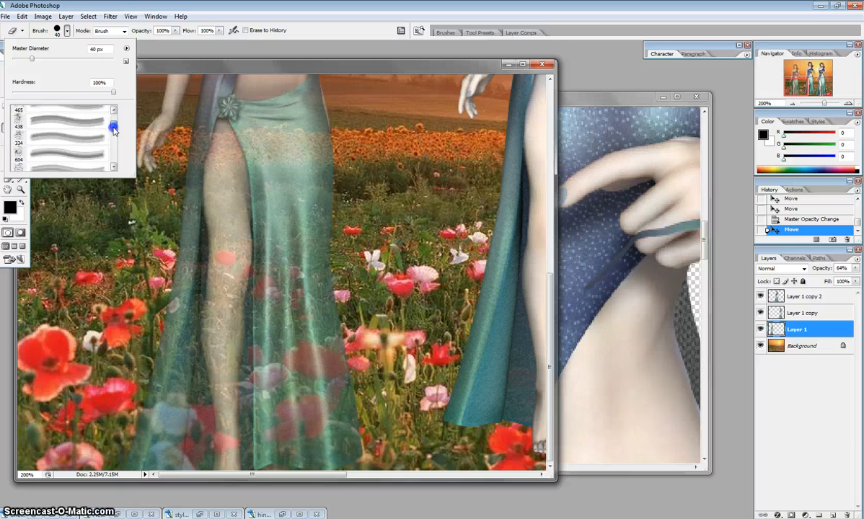
scroll(59, 143, up, 5)
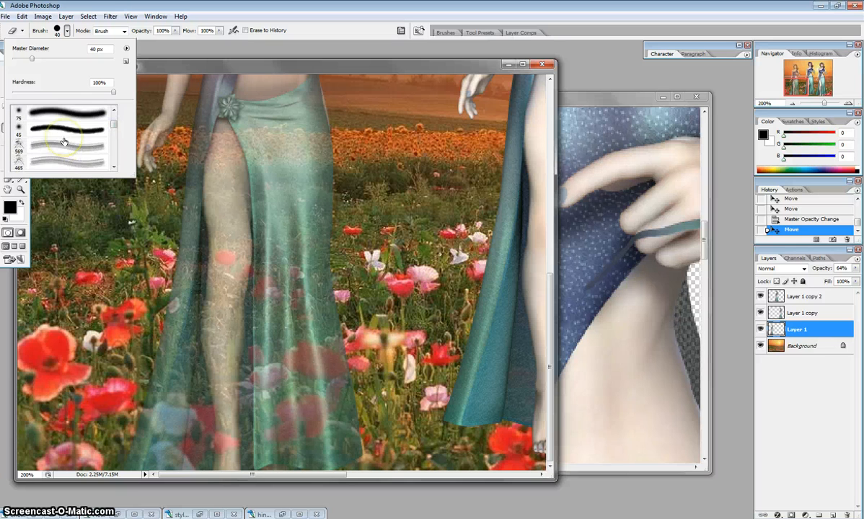
scroll(64, 142, up, 6)
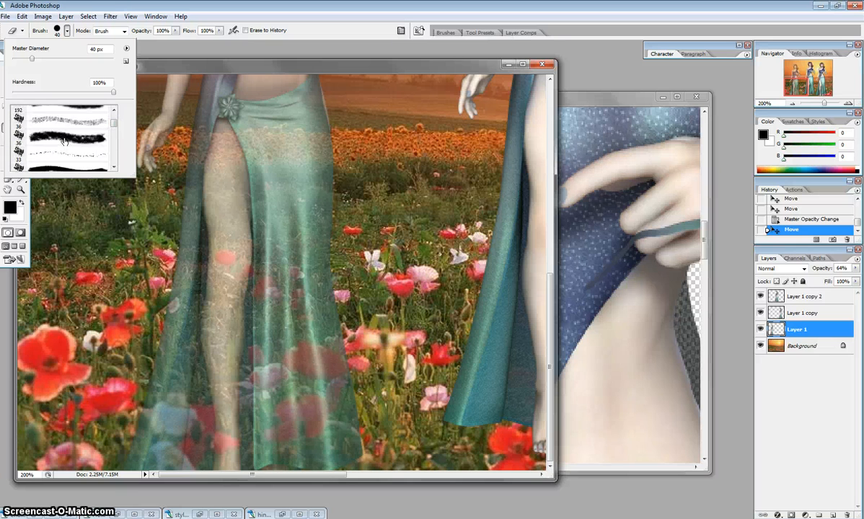
scroll(63, 141, up, 3)
click(49, 140)
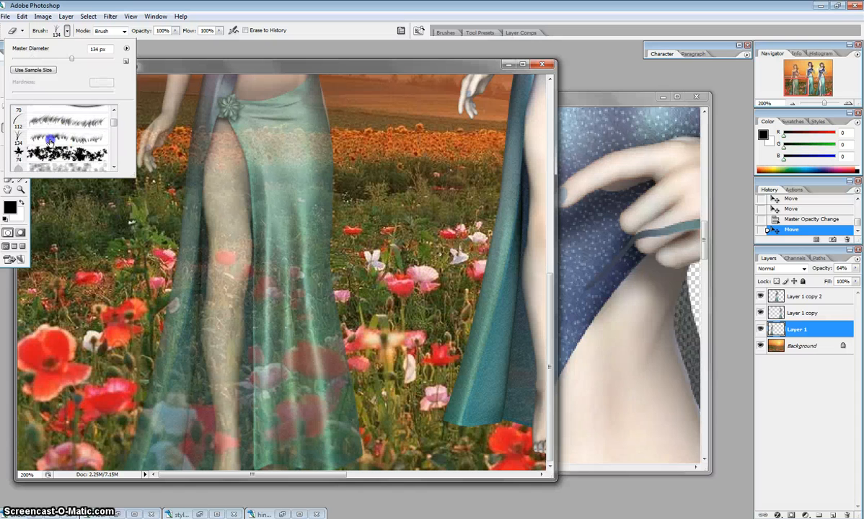
click(66, 32)
mouse_move(177, 365)
mouse_down()
mouse_move(139, 411)
mouse_move(379, 399)
mouse_move(382, 379)
mouse_move(142, 376)
mouse_move(363, 448)
mouse_move(349, 402)
mouse_move(208, 425)
mouse_up()
mouse_move(155, 384)
mouse_down()
mouse_move(171, 415)
mouse_move(330, 373)
mouse_move(368, 431)
mouse_up()
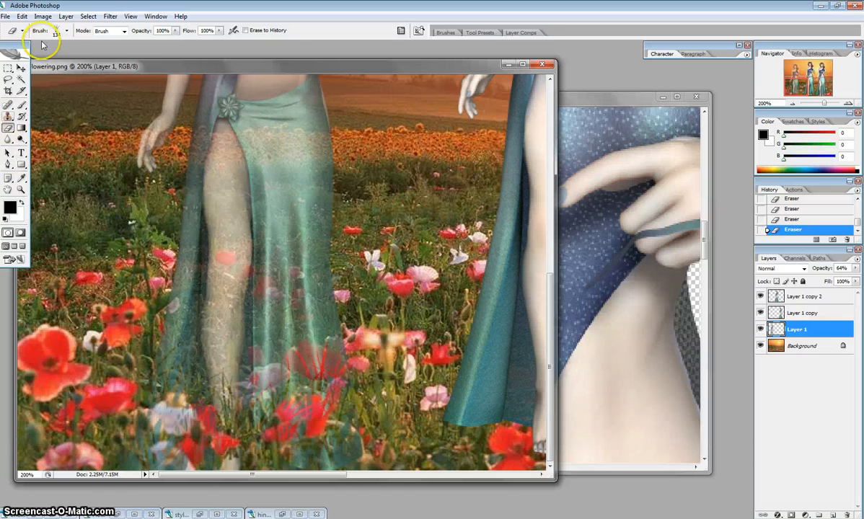
Switch the Eraser to a round 50 px brush and set its opacity to 33%
click(64, 30)
scroll(112, 110, up, 10)
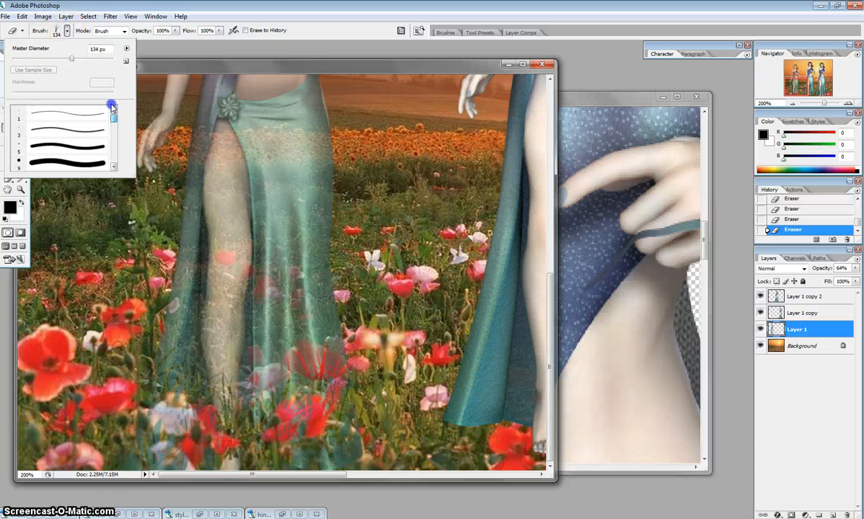
click(31, 160)
click(175, 31)
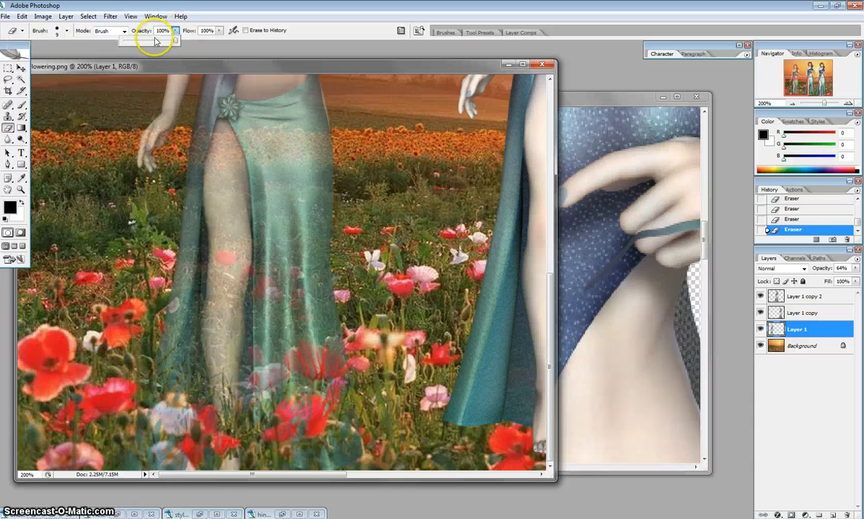
click(66, 30)
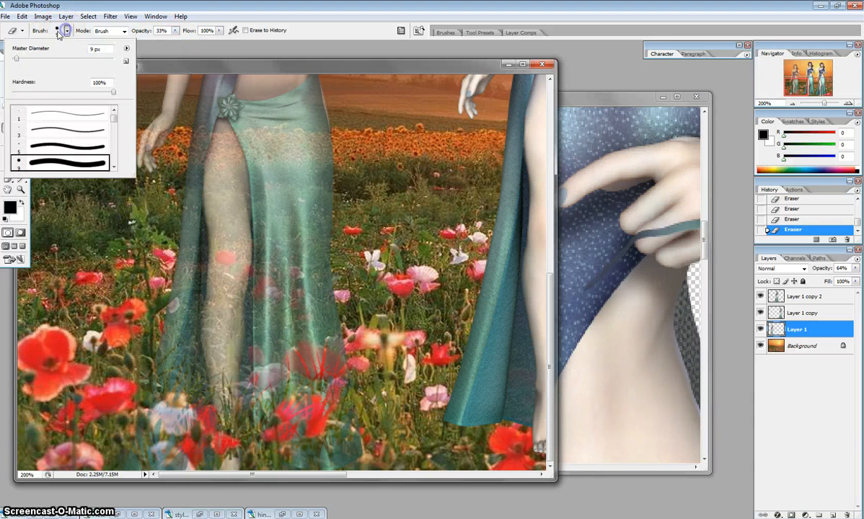
click(52, 92)
click(67, 31)
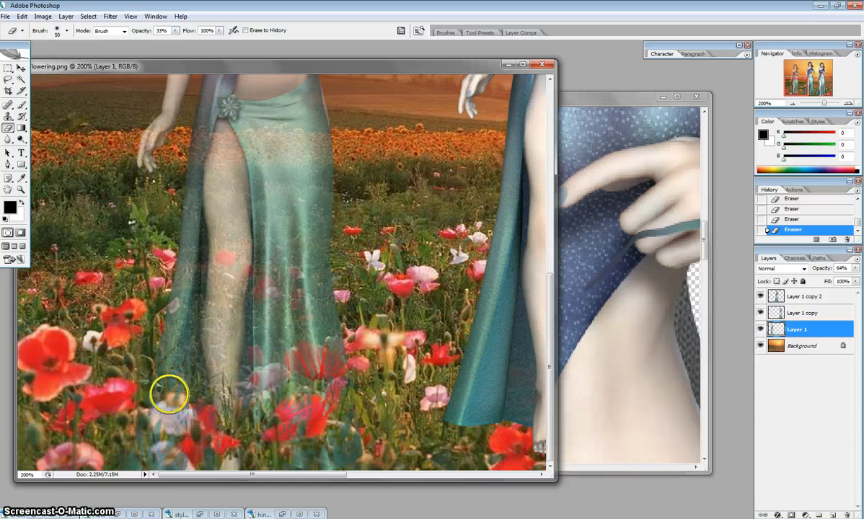
Erase the dress covering the large red poppy, the pink poppy and the grass along the hem with a 30 px brush
key(bracketright)
key(bracketright)
key(bracketright)
key(bracketright)
key(bracketright)
key(bracketright)
key(bracketright)
key(bracketright)
mouse_move(285, 408)
mouse_down()
mouse_move(313, 373)
mouse_move(316, 385)
mouse_move(287, 385)
mouse_move(316, 373)
mouse_up()
key(bracketleft)
key(bracketleft)
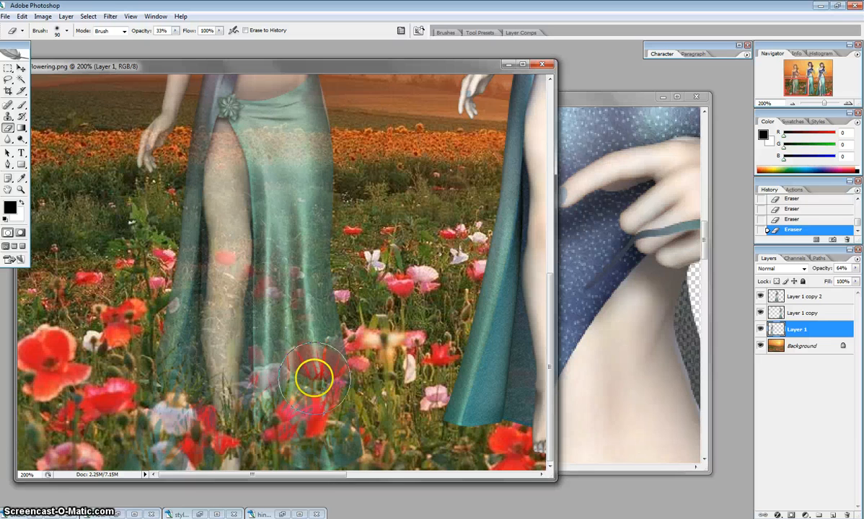
key(ctrl+plus)
key(ctrl+plus)
drag(288, 447, 324, 269)
key(bracketleft)
key(bracketleft)
key(bracketleft)
key(bracketleft)
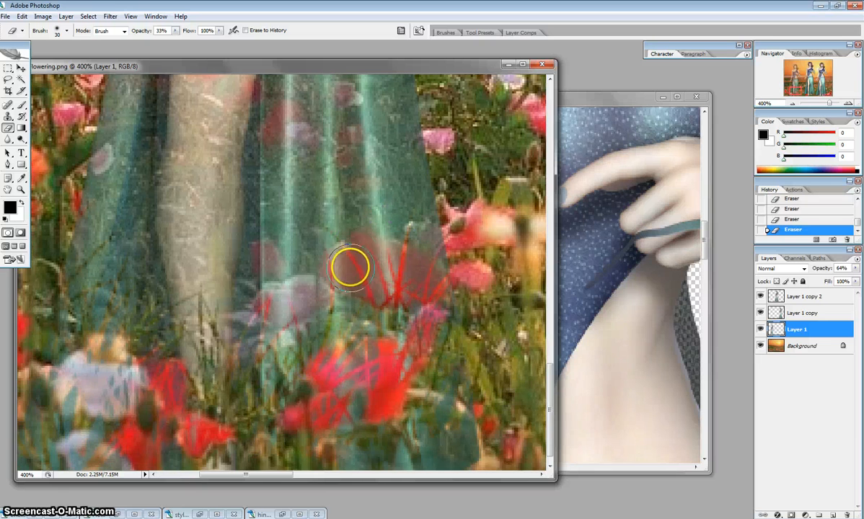
mouse_move(352, 271)
mouse_down()
mouse_move(400, 300)
mouse_move(357, 271)
mouse_move(380, 301)
mouse_move(337, 261)
mouse_move(376, 300)
mouse_move(359, 254)
mouse_move(412, 295)
mouse_move(386, 256)
mouse_move(435, 294)
mouse_up()
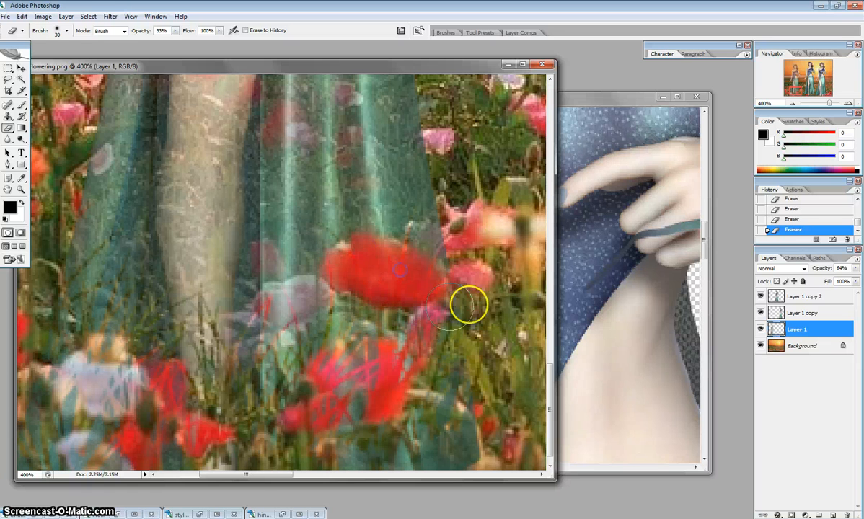
mouse_move(435, 233)
mouse_down()
mouse_move(447, 238)
mouse_move(425, 216)
mouse_move(414, 249)
mouse_move(458, 232)
mouse_move(449, 265)
mouse_up()
mouse_move(439, 312)
mouse_down()
mouse_move(361, 307)
mouse_move(351, 275)
mouse_move(196, 348)
mouse_move(321, 337)
mouse_move(308, 355)
mouse_move(245, 362)
mouse_move(195, 338)
mouse_move(161, 384)
mouse_up()
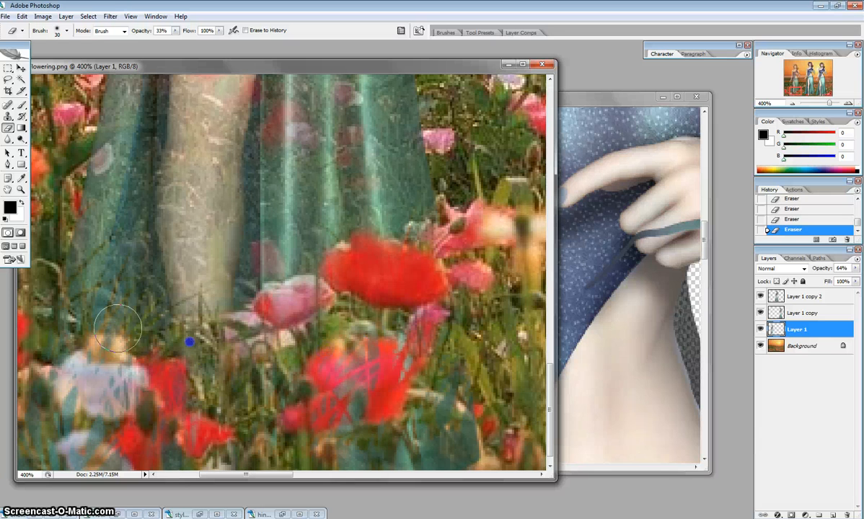
drag(119, 344, 106, 324)
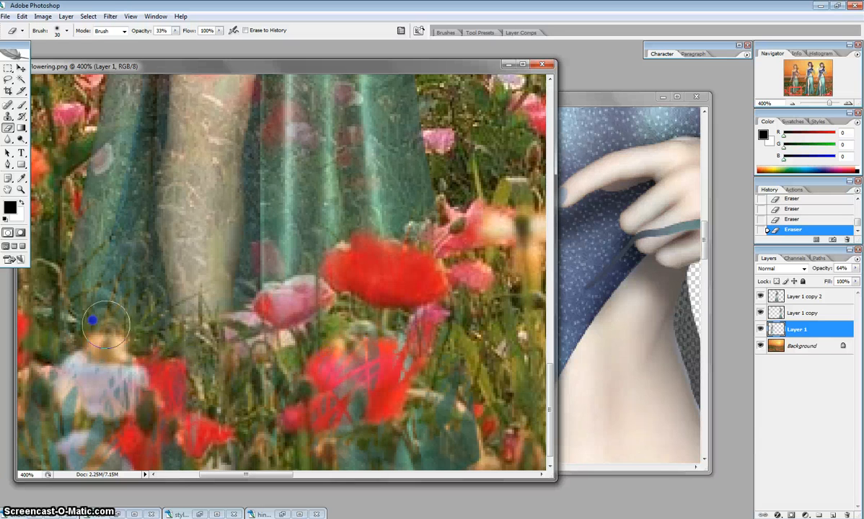
Restore Layer 1's opacity to 100% and erase the dress remnants over the poppies and grass below the hem
click(856, 268)
drag(836, 279, 858, 281)
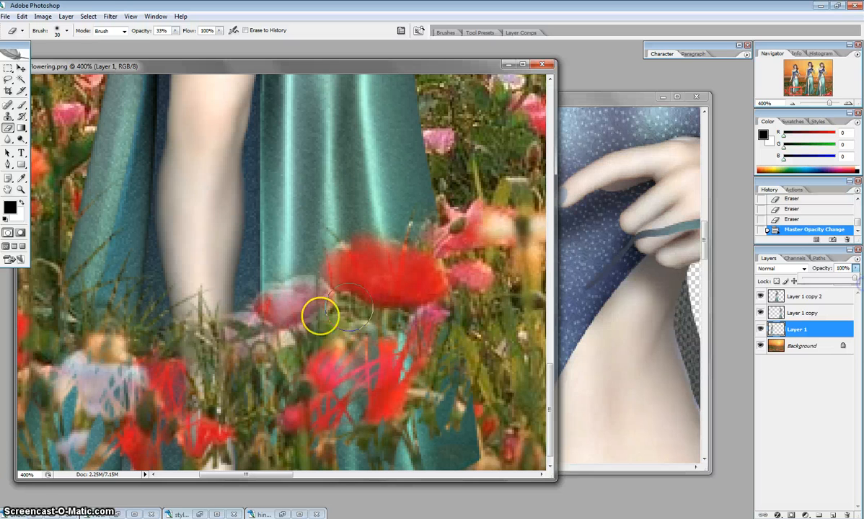
click(276, 314)
mouse_move(275, 308)
mouse_down()
mouse_move(366, 300)
mouse_move(323, 297)
mouse_up()
mouse_move(319, 294)
mouse_down()
mouse_move(286, 297)
mouse_move(317, 310)
mouse_up()
mouse_move(339, 335)
mouse_down()
mouse_move(353, 344)
mouse_move(340, 348)
mouse_move(376, 330)
mouse_move(318, 411)
mouse_move(440, 394)
mouse_move(300, 445)
mouse_move(97, 376)
mouse_move(115, 387)
mouse_up()
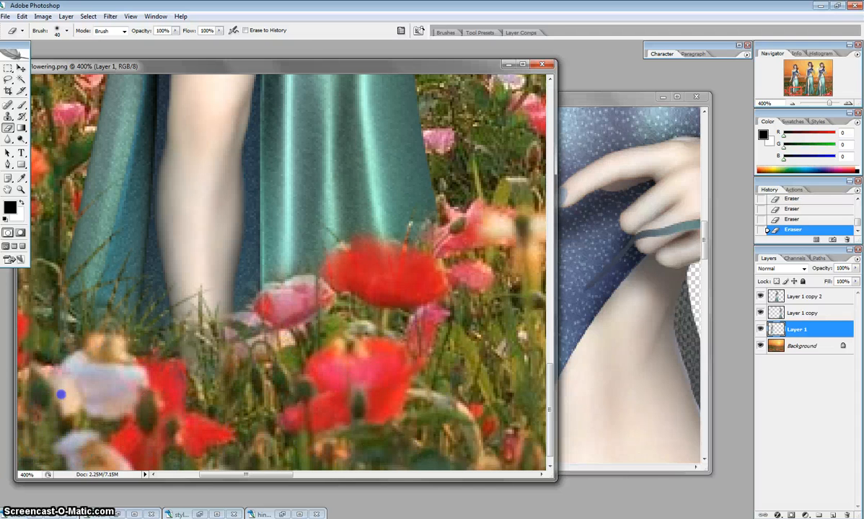
Select Layer 1 copy, holding the rightmost figure, and lower its opacity to 38%
key(ctrl+minus)
key(ctrl+minus)
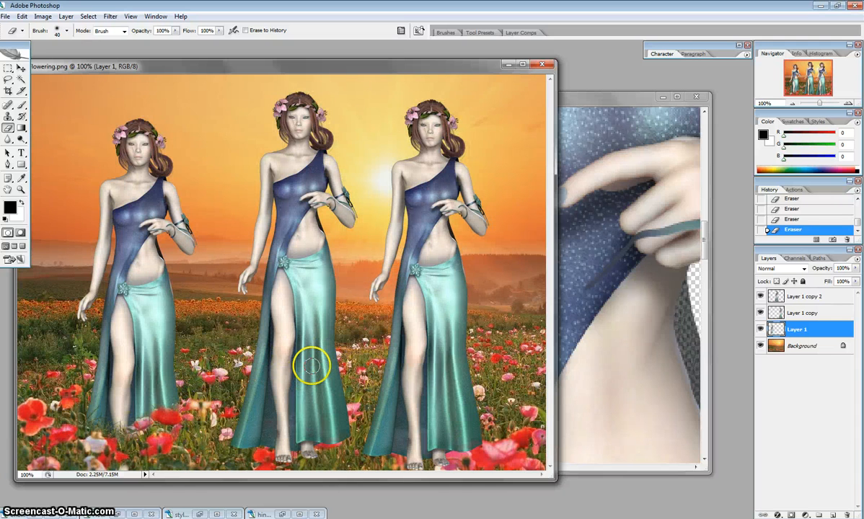
click(800, 313)
key(ctrl+plus)
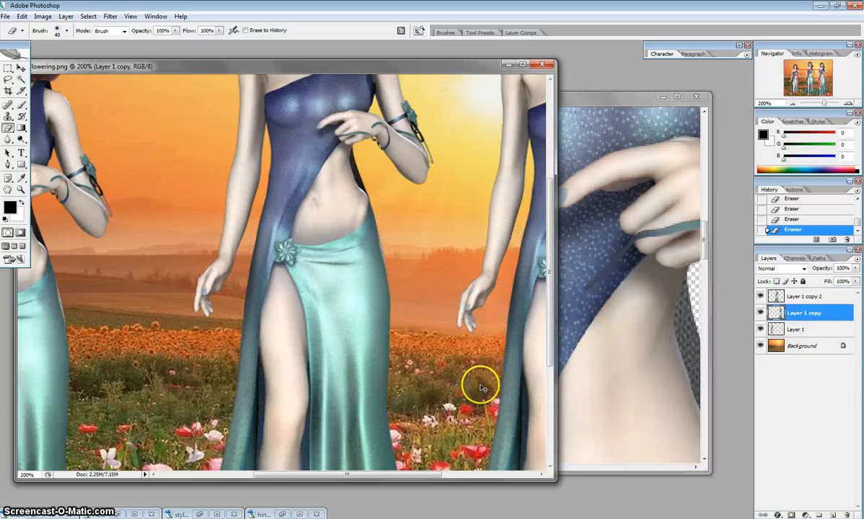
key(ctrl+plus)
drag(464, 390, 245, 217)
drag(438, 360, 222, 178)
mouse_move(377, 346)
mouse_down()
mouse_move(370, 360)
mouse_move(410, 333)
mouse_up()
key(ctrl+z)
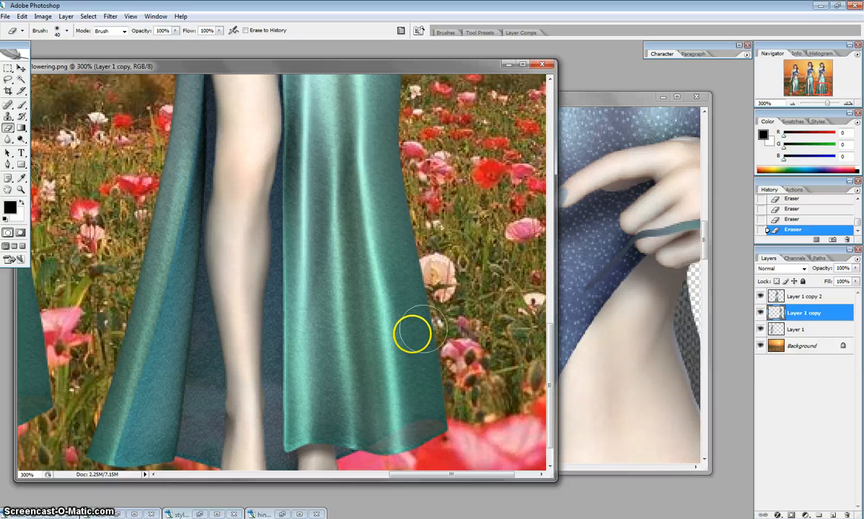
click(856, 268)
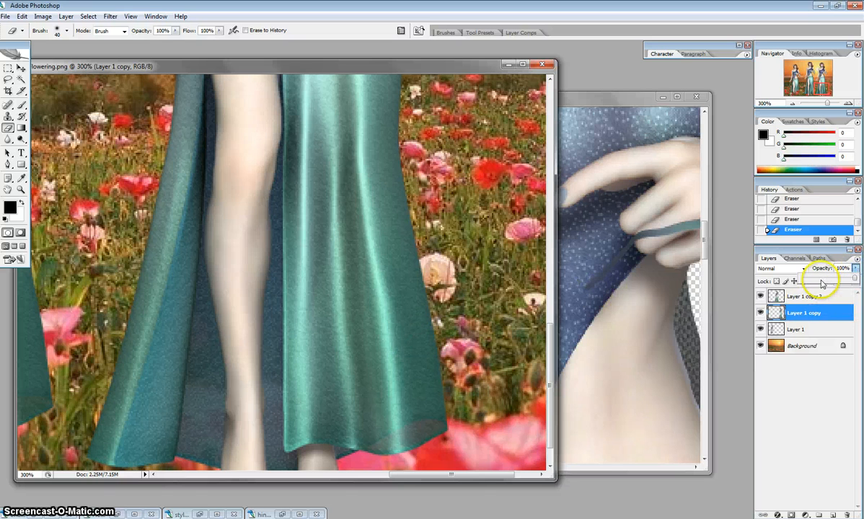
click(822, 280)
click(424, 278)
Move the semi-transparent rightmost figure slightly lower into the foreground poppies
drag(447, 281, 478, 216)
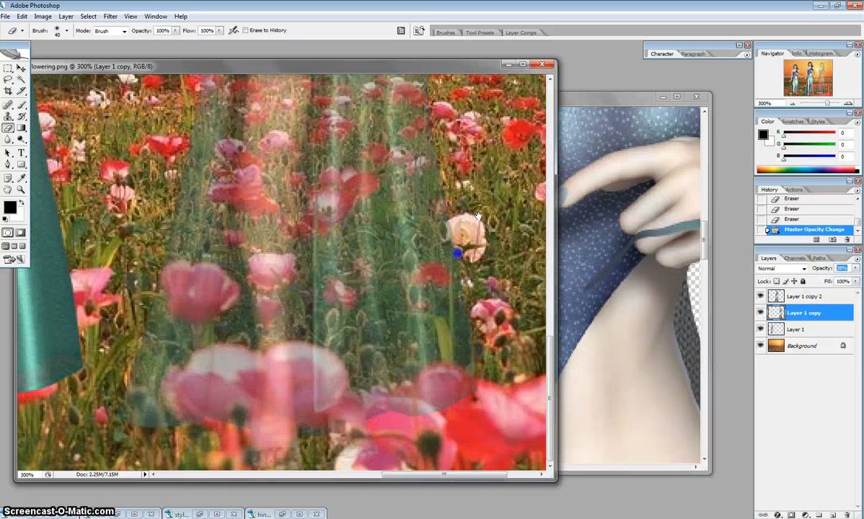
key(v)
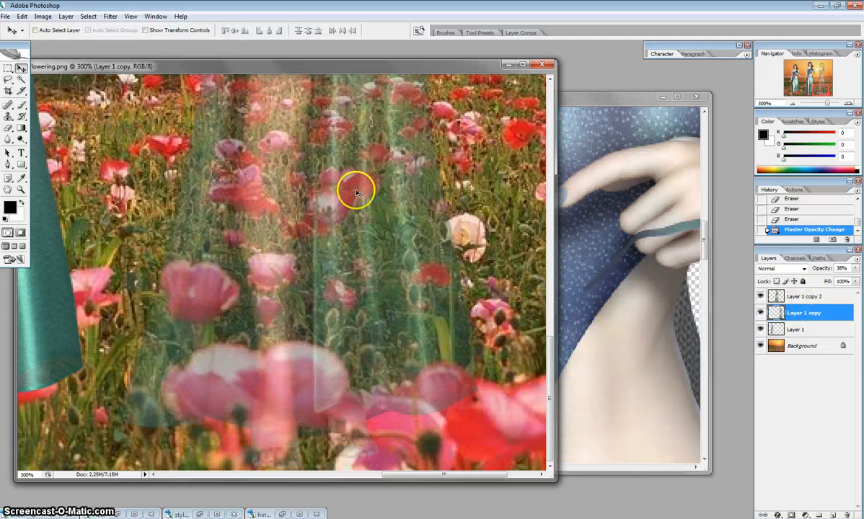
drag(356, 198, 350, 254)
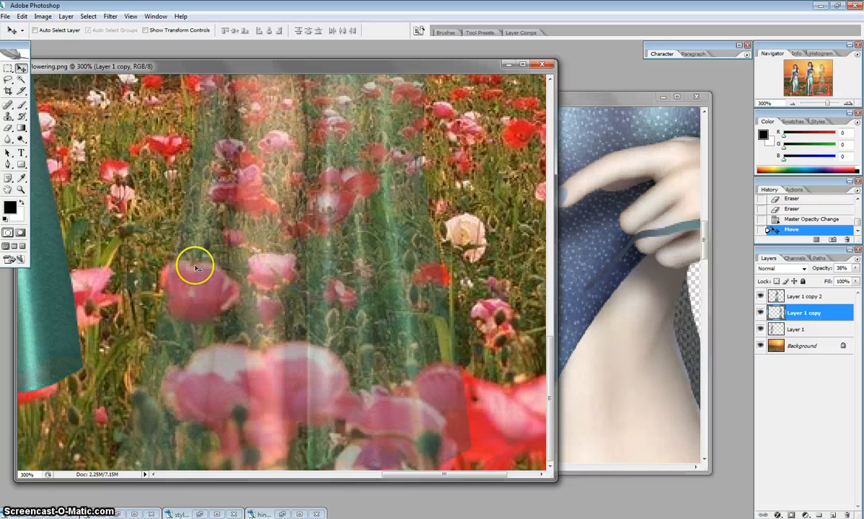
Trace a Pen path over the tops of the large pink poppy and the smaller pink poppies across the rightmost figure's skirt
key(p)
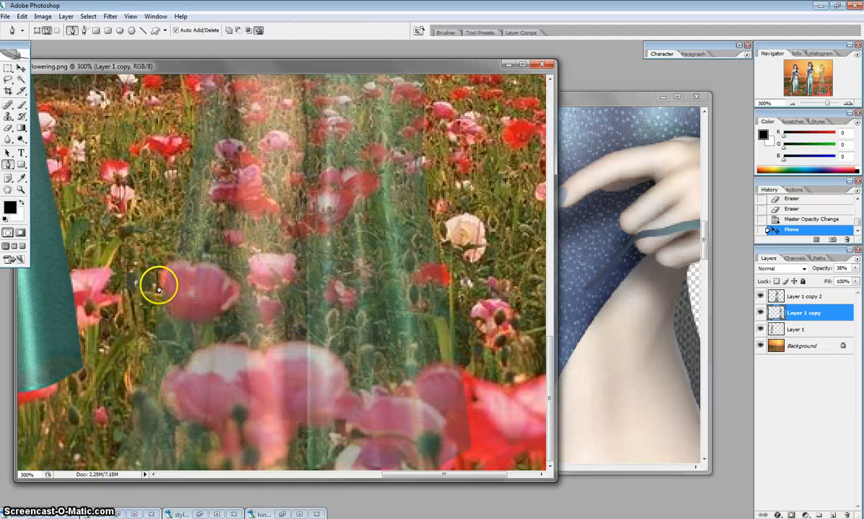
click(159, 287)
key(ctrl+plus)
drag(145, 287, 250, 257)
click(213, 259)
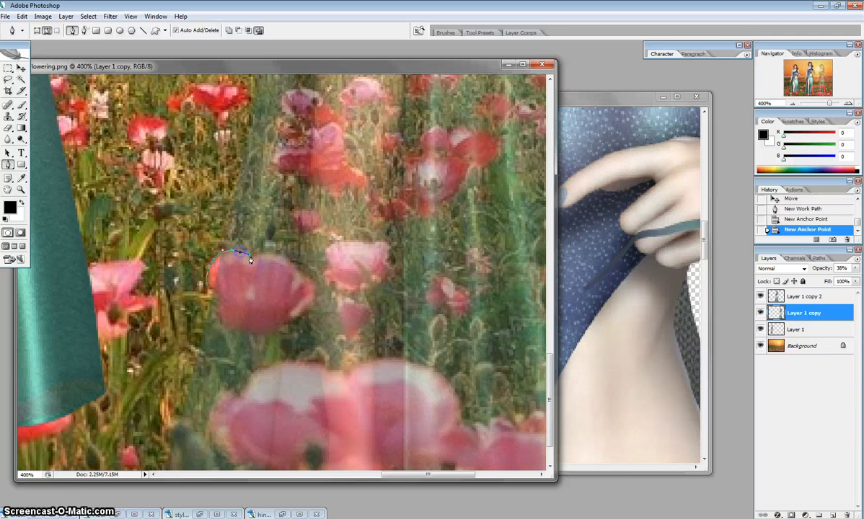
click(288, 262)
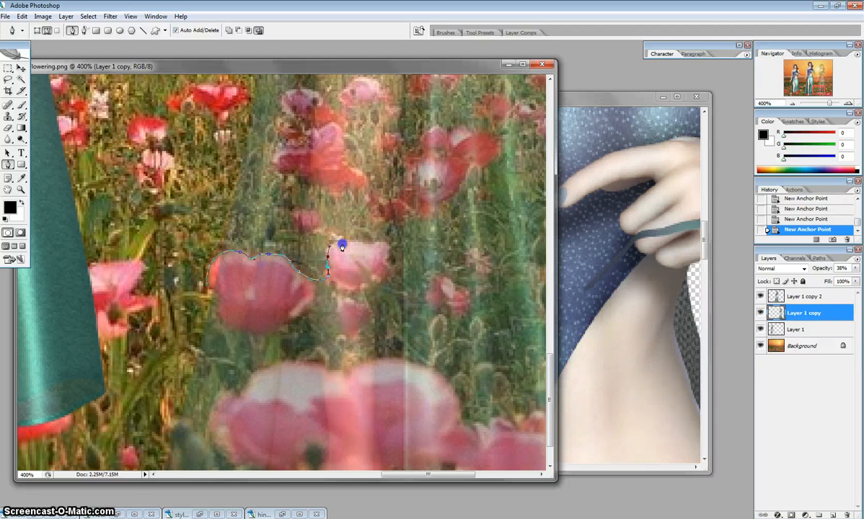
click(386, 248)
click(467, 257)
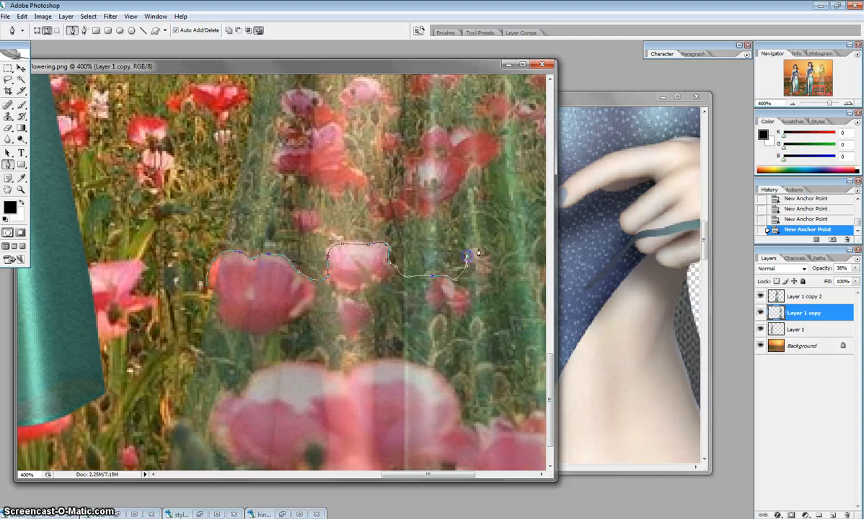
Remove the last two anchor points and continue the path over the small red poppy and down to the photo's lower edge
drag(507, 253, 372, 178)
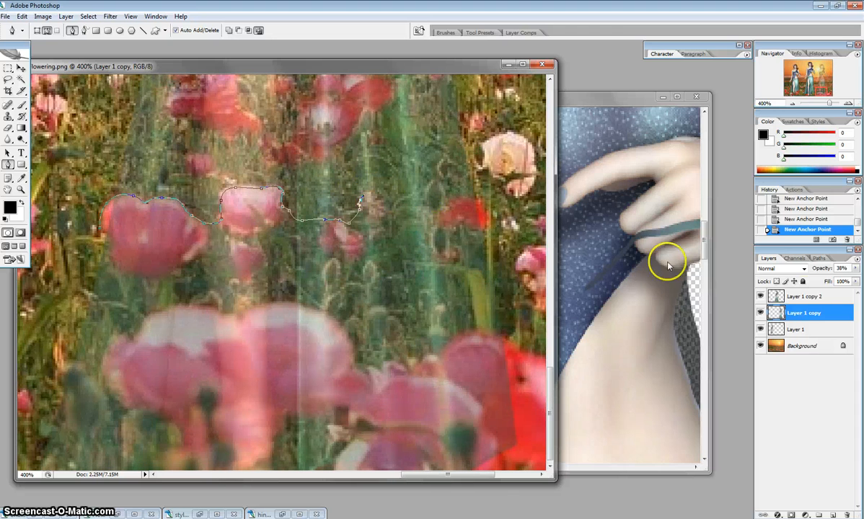
key(ctrl+alt+z)
key(ctrl+alt+z)
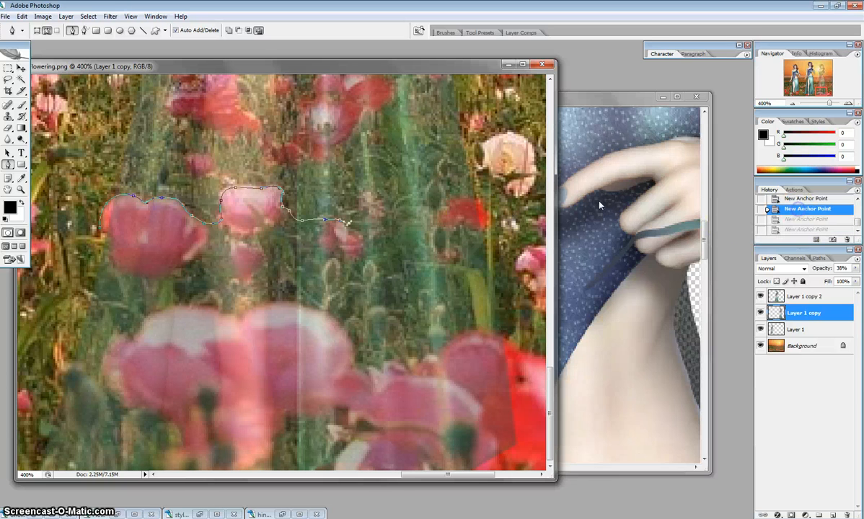
click(354, 231)
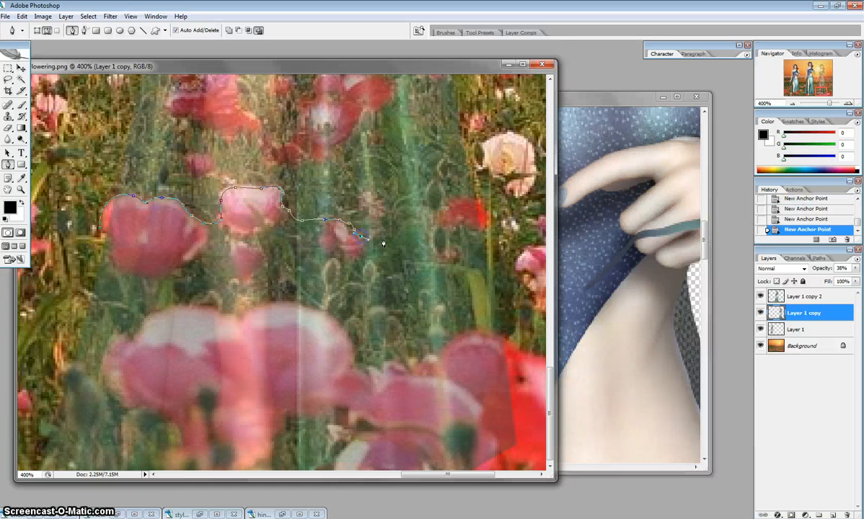
click(457, 205)
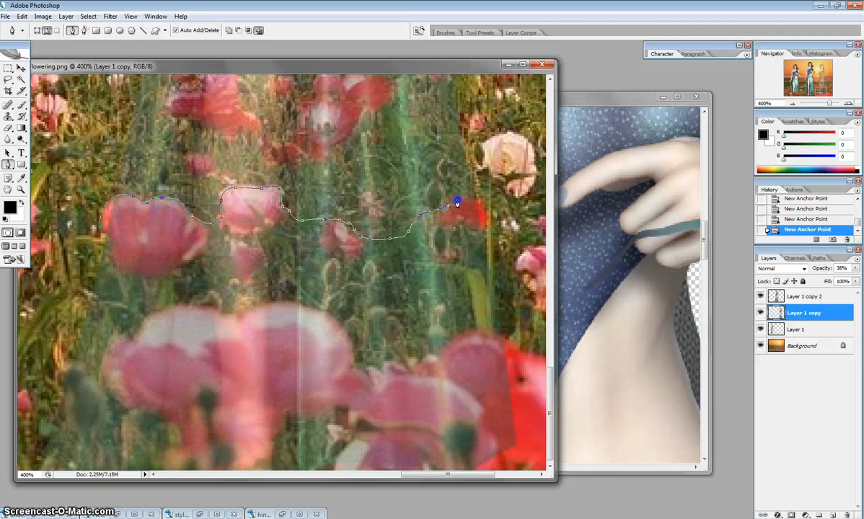
drag(518, 339, 485, 336)
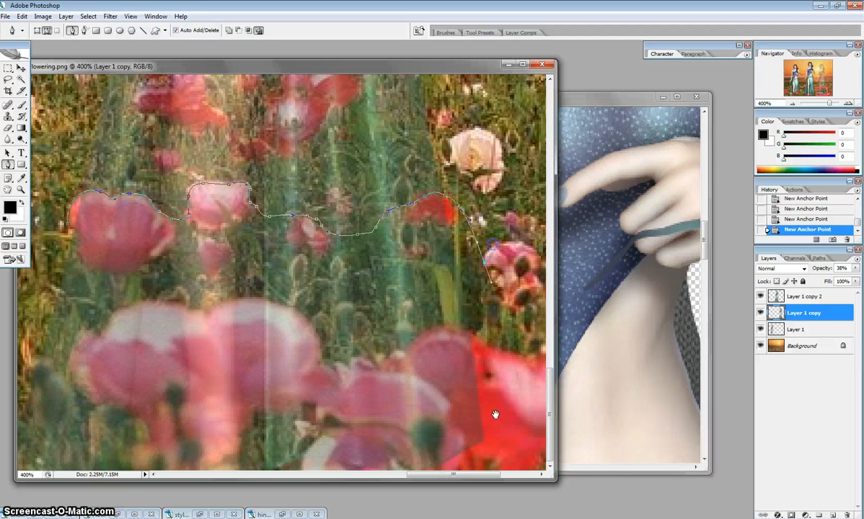
click(494, 459)
Run the path below the image and back up beside the dress, closing it at its starting point by the large poppy
key(f)
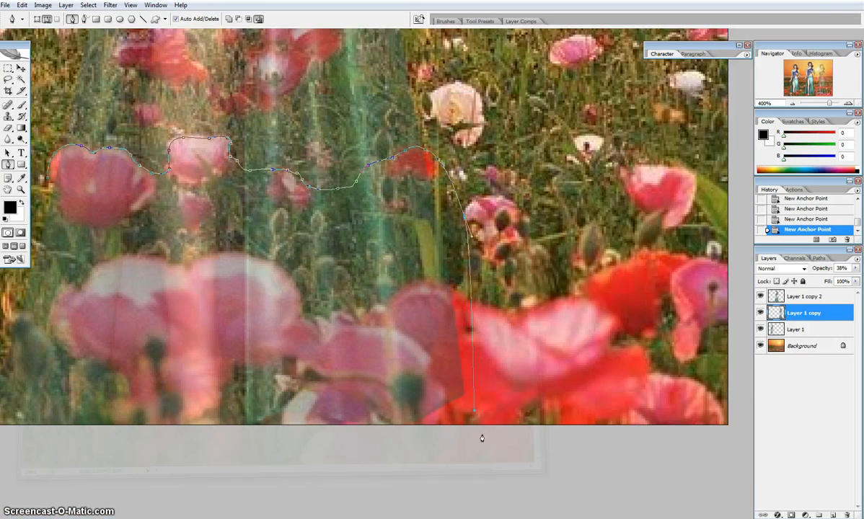
drag(482, 437, 478, 293)
drag(469, 358, 367, 351)
drag(167, 386, 380, 409)
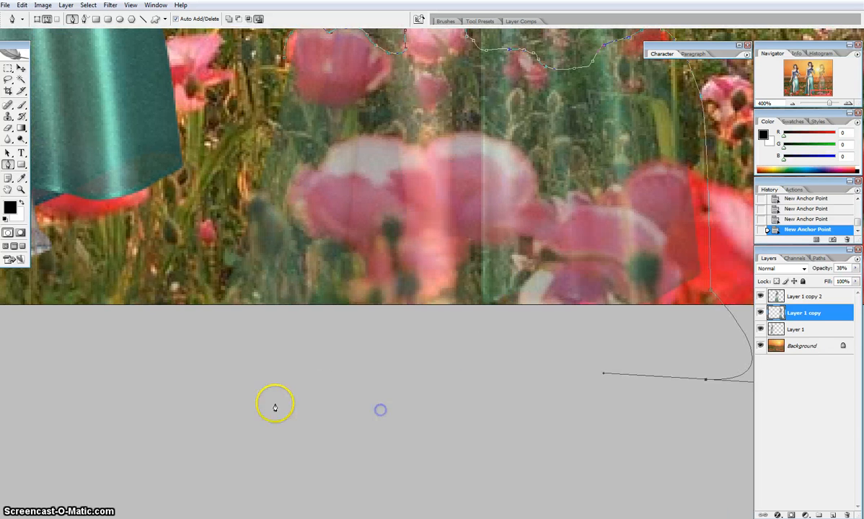
drag(273, 404, 258, 397)
click(150, 328)
click(219, 198)
drag(261, 113, 288, 317)
drag(277, 250, 311, 264)
Turn the path into a new anti-aliased selection with a 0-pixel feather and delete the dress and feet inside it
right_click(409, 300)
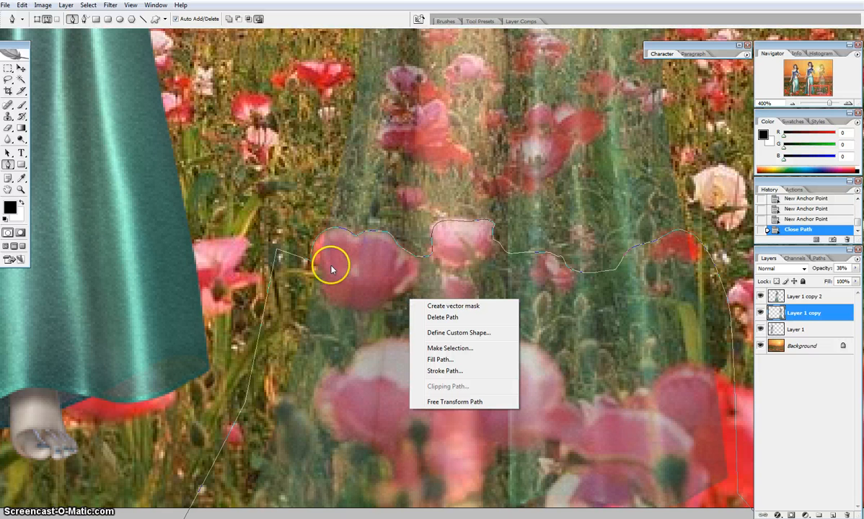
click(447, 348)
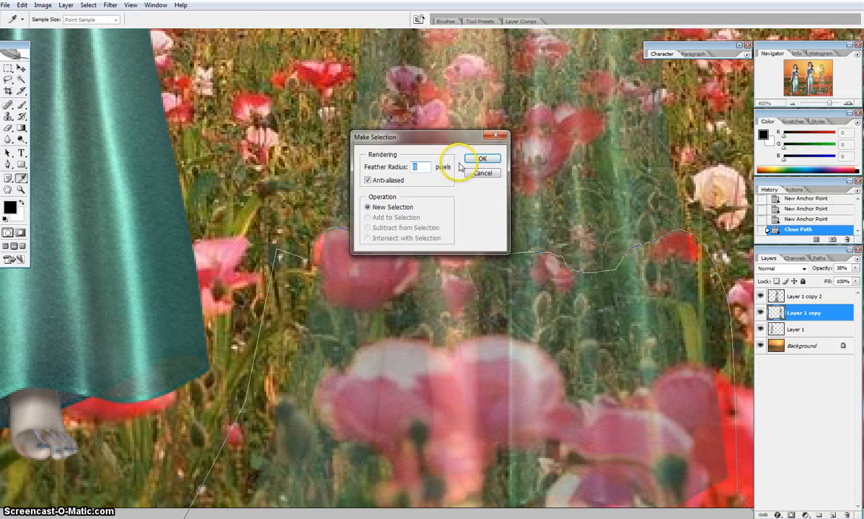
click(483, 160)
key(Delete)
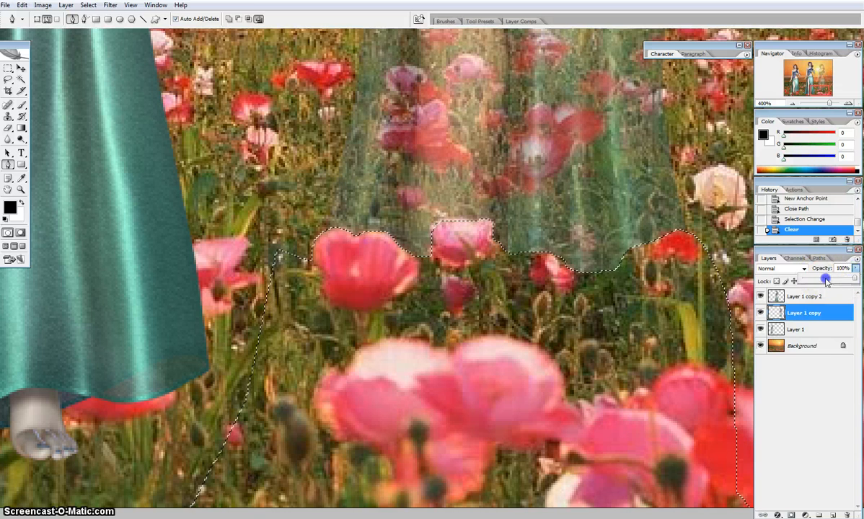
Restore Layer 1 copy's opacity to 100% and deselect the cleared area
drag(855, 268, 860, 284)
key(ctrl+minus)
key(ctrl+minus)
key(ctrl+minus)
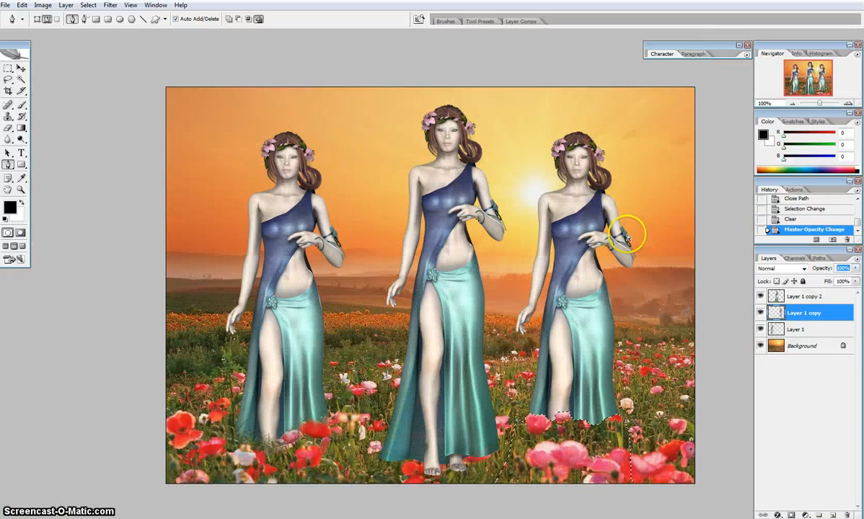
key(ctrl+d)
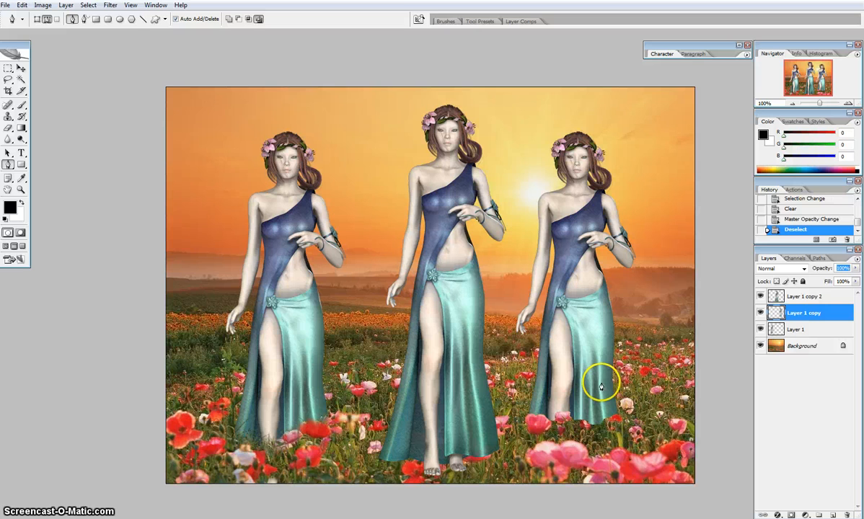
Soften the rightmost figure's cut hem beside the red and small pink poppies using the Eraser at 15% opacity with a 9 px brush
drag(656, 384, 614, 363)
click(770, 309)
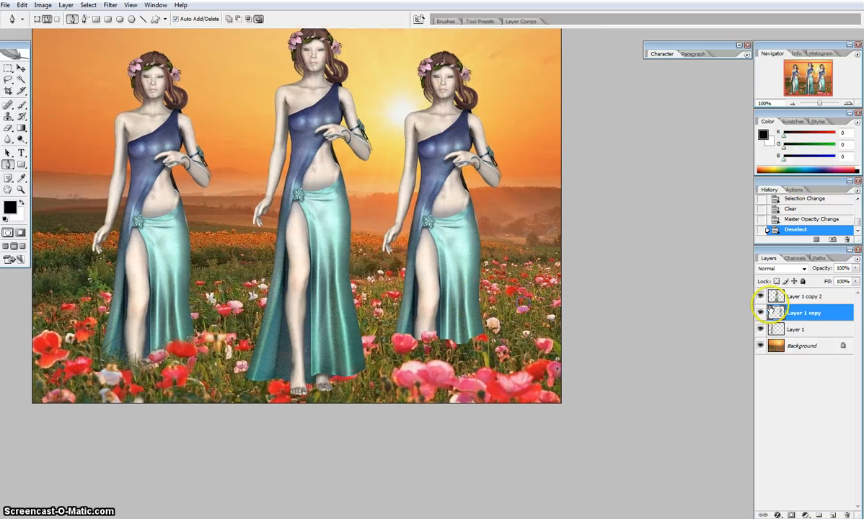
scroll(577, 386, up, 3)
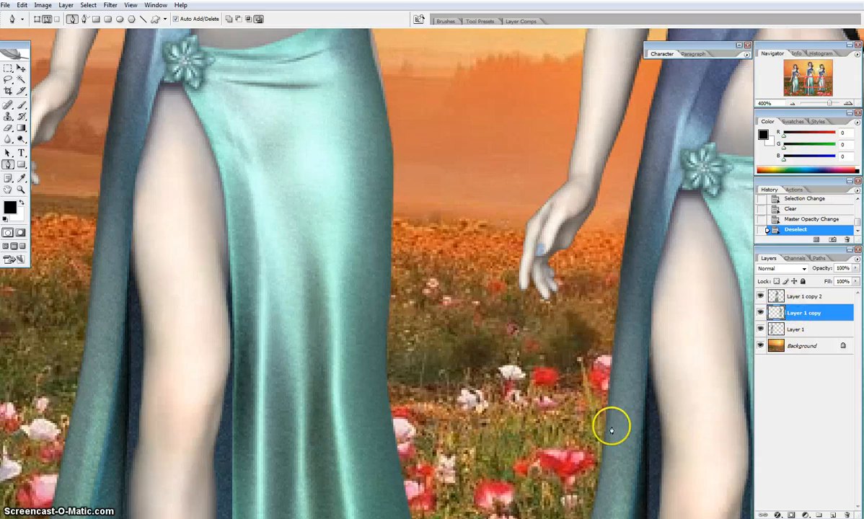
drag(625, 436, 331, 184)
scroll(476, 333, up, 1)
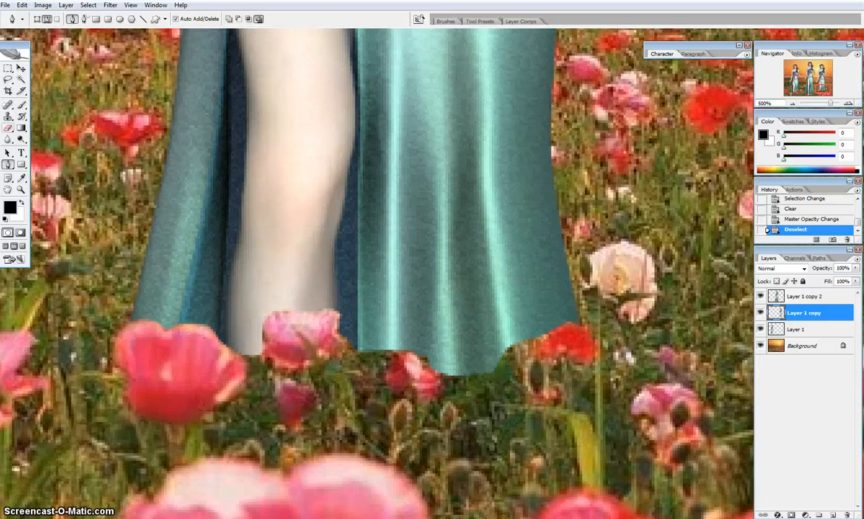
click(10, 128)
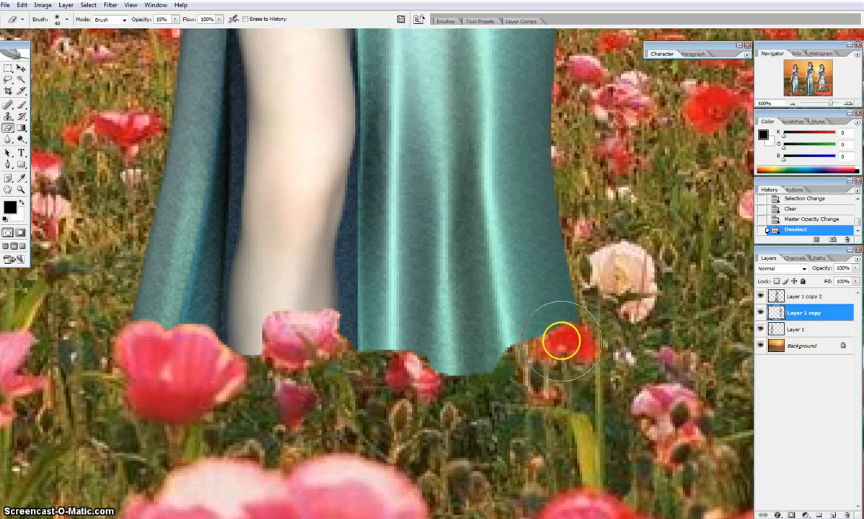
key(bracketleft)
key(bracketleft)
key(bracketleft)
key(bracketleft)
click(574, 323)
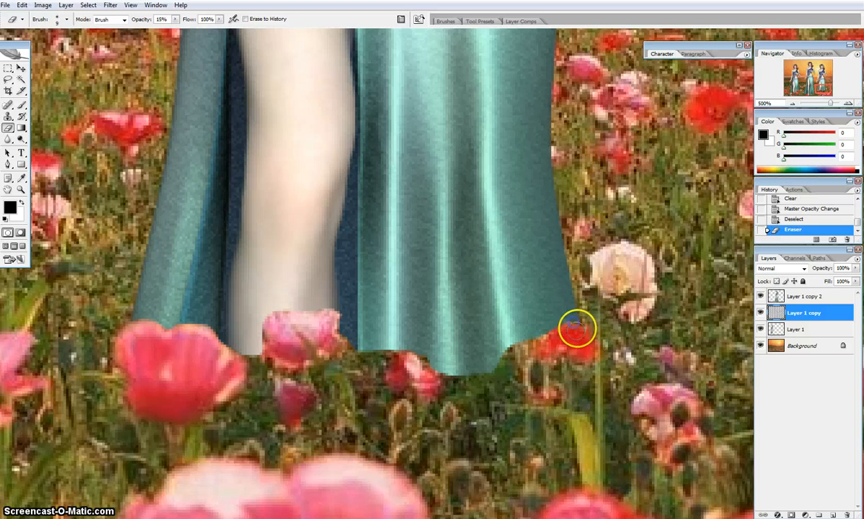
click(567, 330)
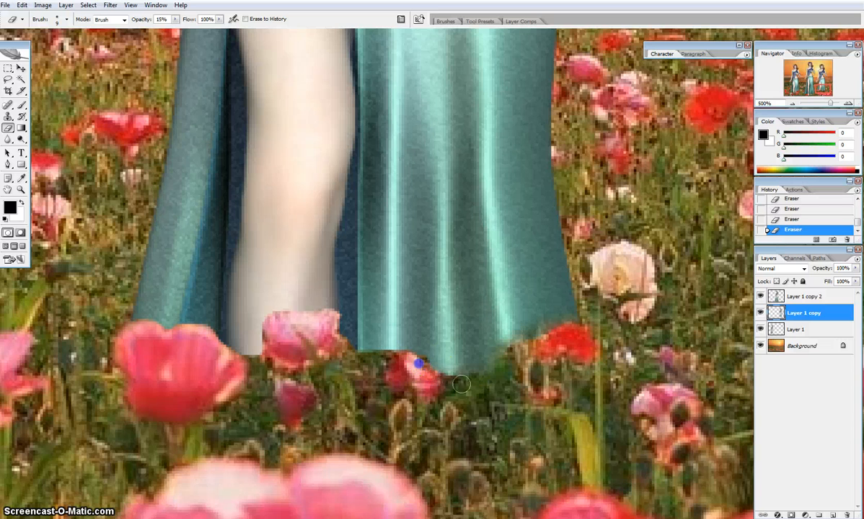
click(424, 361)
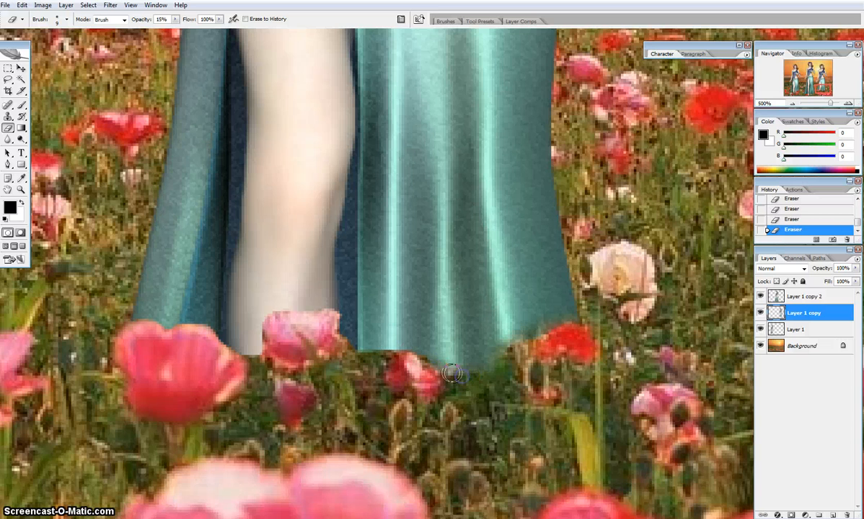
click(403, 348)
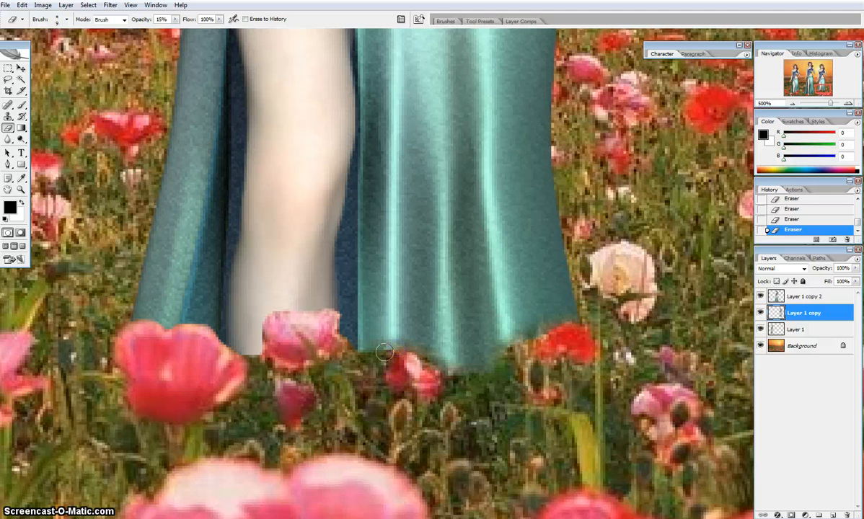
Fade the lowest part of the teal hem into the dark grass with a 30 px Eraser brush
key(bracketright)
key(bracketright)
key(bracketright)
click(427, 362)
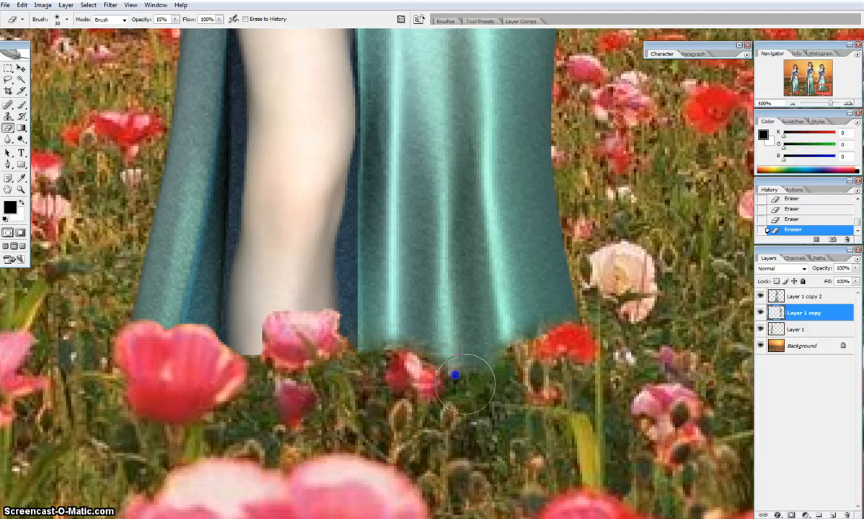
drag(465, 383, 478, 358)
Erase the leg and dress edges around the middle pink poppy and the large pink poppy with a 20 px brush
mouse_move(336, 367)
mouse_down()
mouse_move(311, 358)
mouse_move(329, 333)
mouse_up()
key(bracketright)
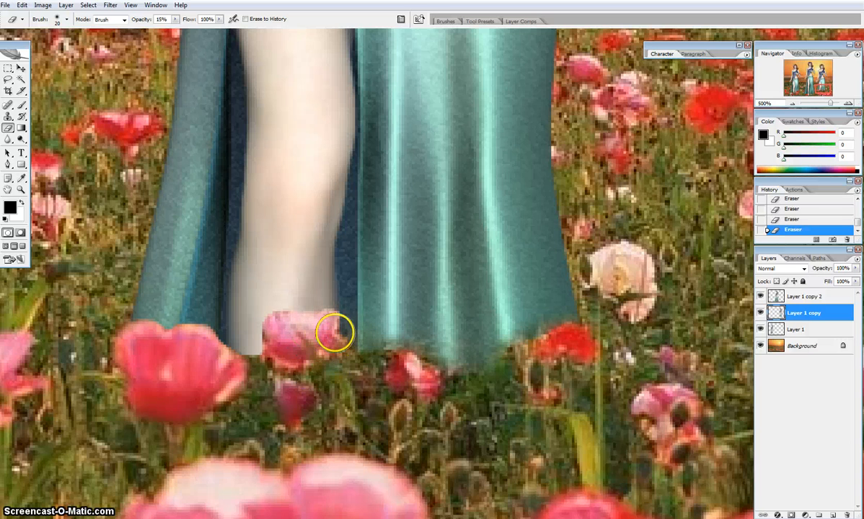
mouse_move(328, 317)
mouse_down()
mouse_move(283, 316)
mouse_move(297, 309)
mouse_move(267, 334)
mouse_move(264, 327)
mouse_move(269, 353)
mouse_move(244, 362)
mouse_move(275, 354)
mouse_move(230, 364)
mouse_move(278, 337)
mouse_up()
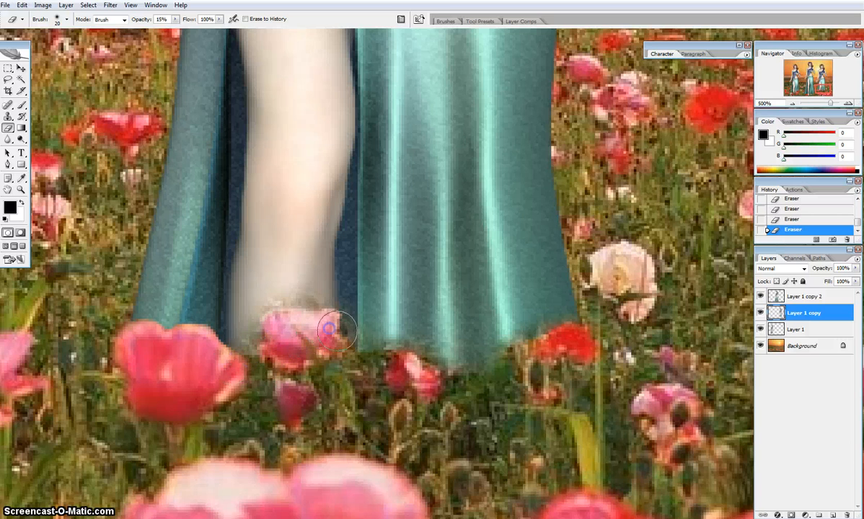
drag(337, 331, 333, 359)
mouse_move(222, 350)
mouse_down()
mouse_move(195, 326)
mouse_move(154, 329)
mouse_up()
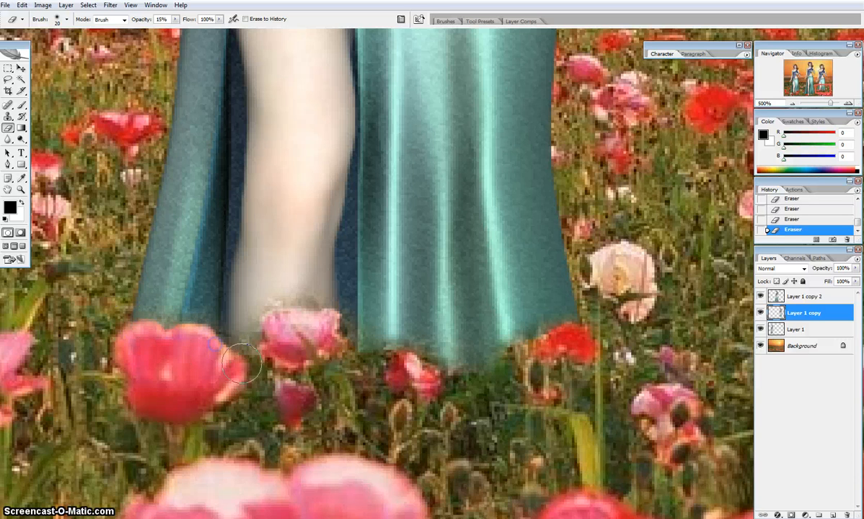
On a new layer above Layer 1 copy, paint soft black shading along the rightmost figure's hem using a 50 px Brush at 20% opacity
click(420, 369)
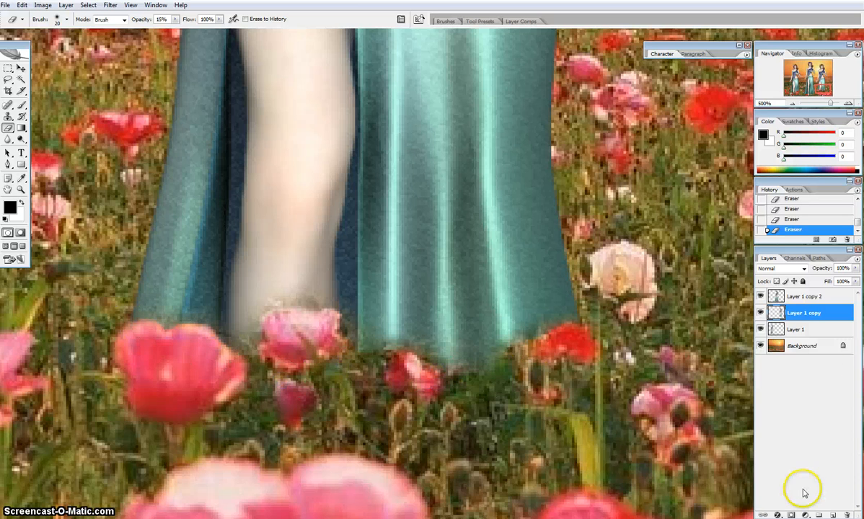
click(832, 514)
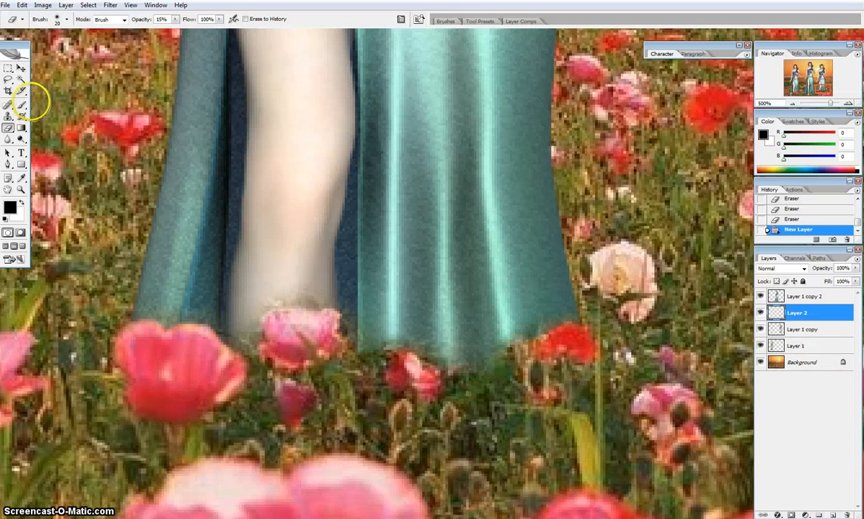
click(22, 104)
click(64, 20)
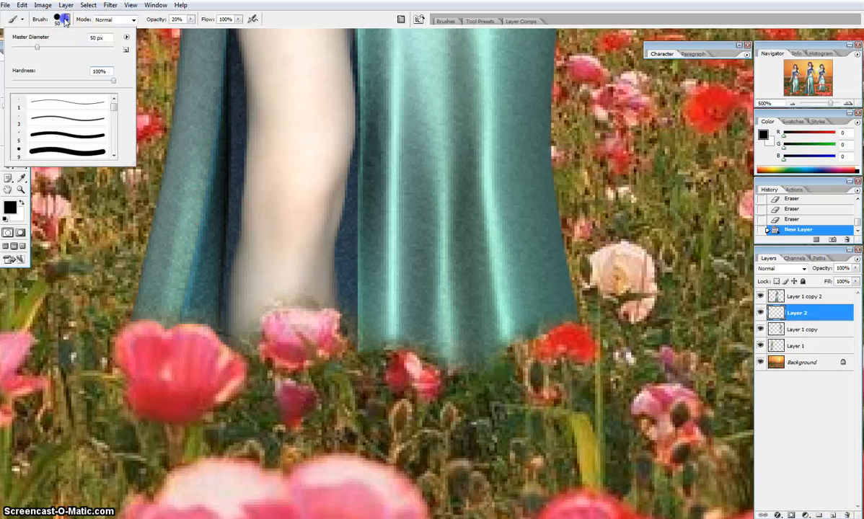
click(47, 80)
click(65, 19)
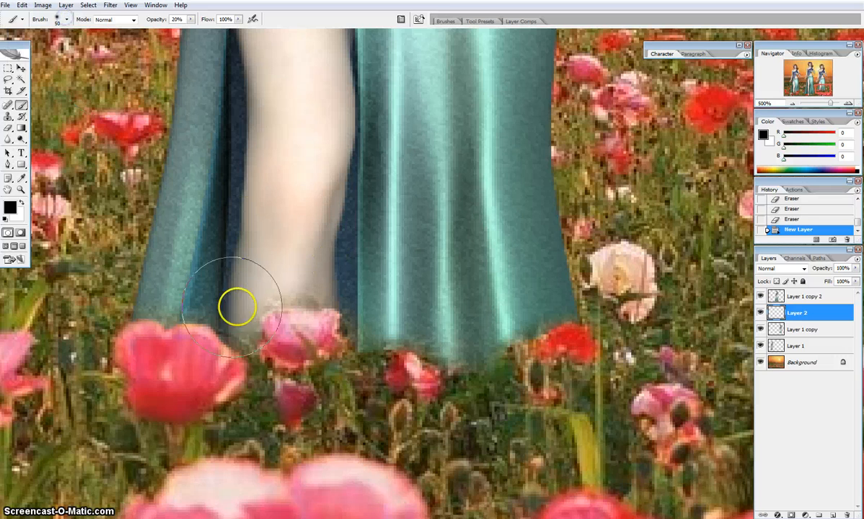
drag(166, 321, 181, 306)
mouse_move(167, 271)
mouse_down()
mouse_move(233, 306)
mouse_move(299, 311)
mouse_move(281, 301)
mouse_move(454, 352)
mouse_move(526, 328)
mouse_move(534, 285)
mouse_up()
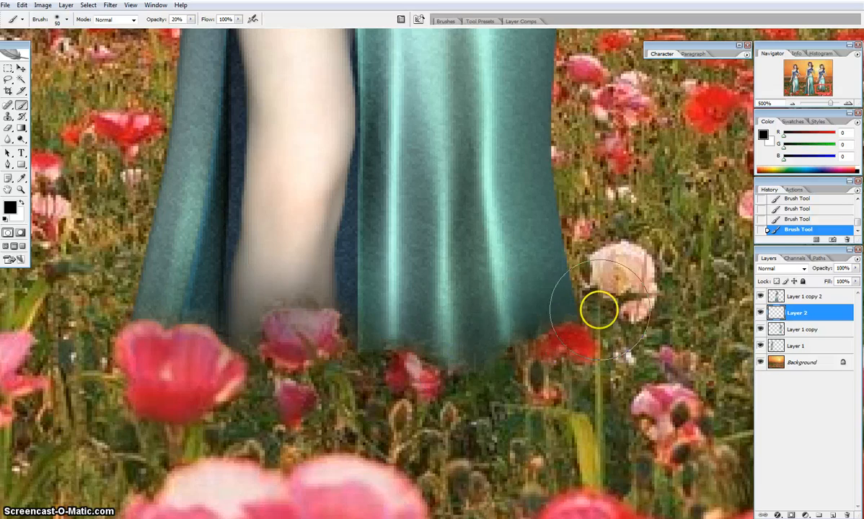
Compare the whole image with the hem shading on Layer 2 hidden and shown
scroll(584, 248, up, 2)
scroll(584, 251, down, 6)
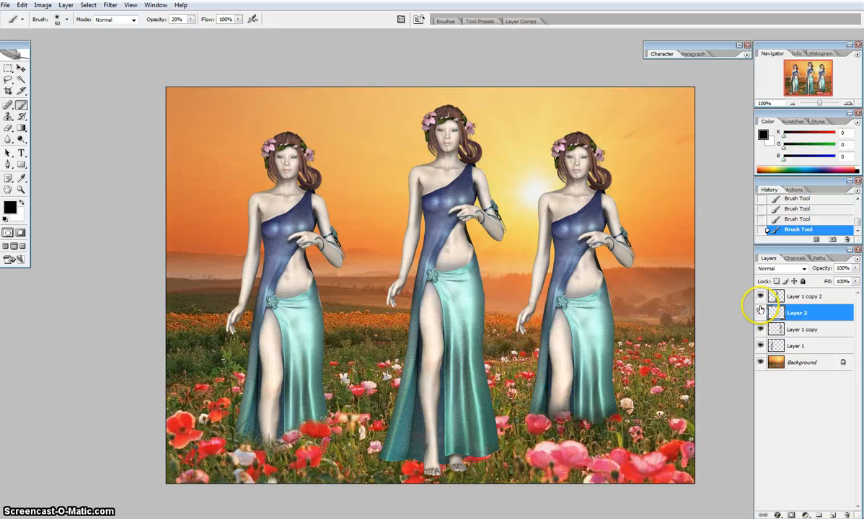
click(760, 312)
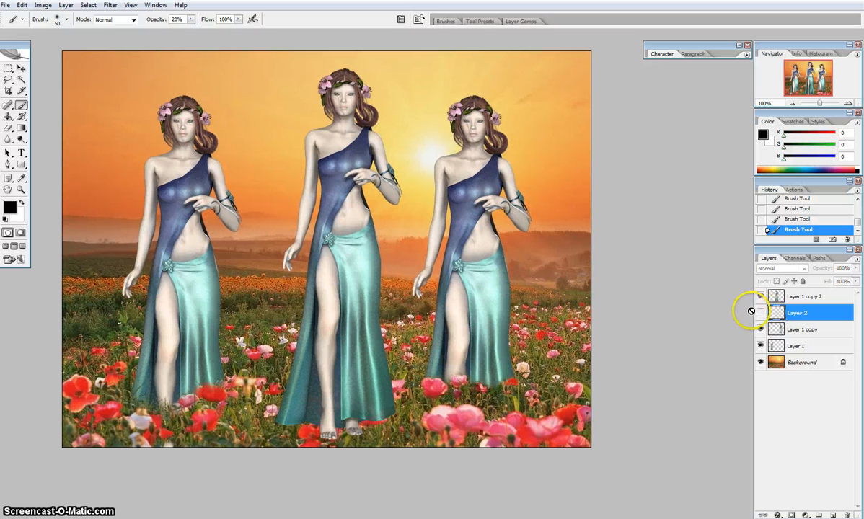
click(760, 314)
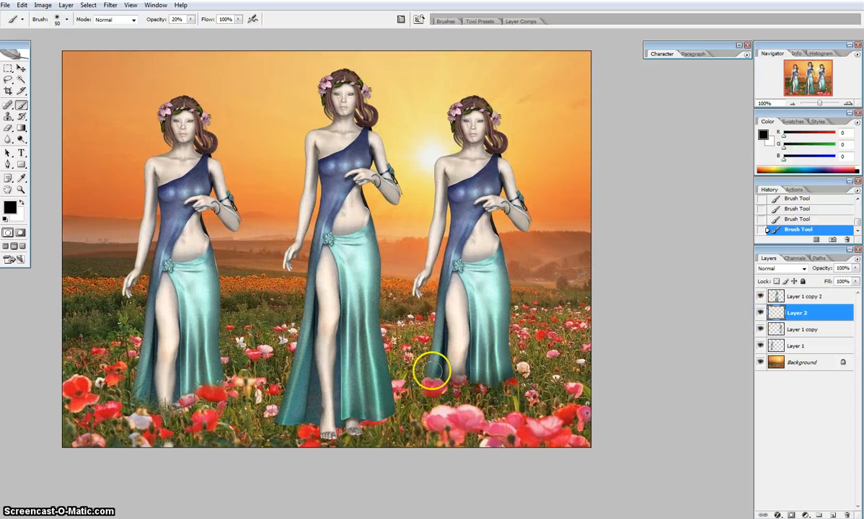
Set the Brush to 10% opacity and enlarge it to 100 px
key(1)
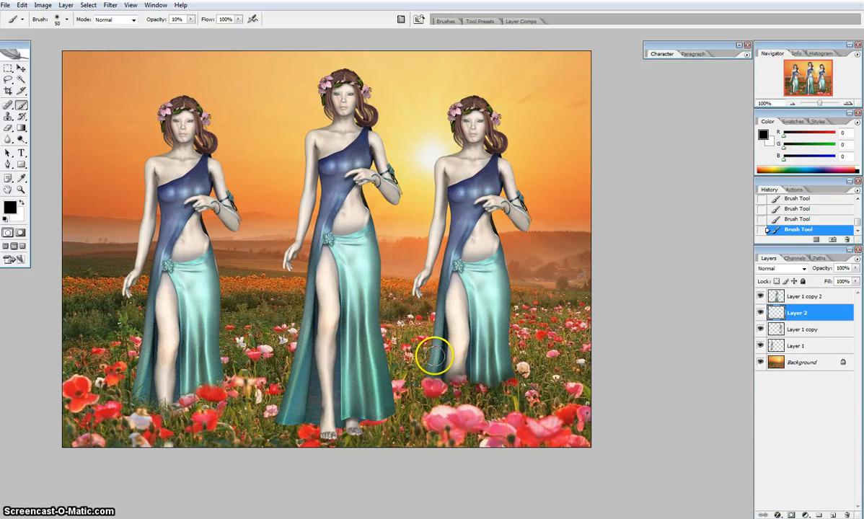
key(bracketright)
key(bracketright)
key(bracketright)
key(bracketright)
key(bracketright)
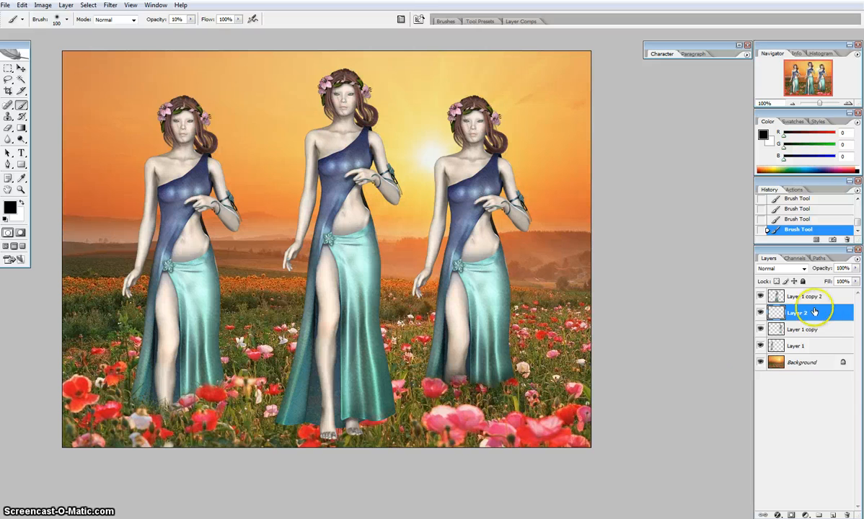
Lower Layer 2's opacity to 53% and compare the image with the layer hidden and shown
click(855, 267)
drag(854, 280, 829, 282)
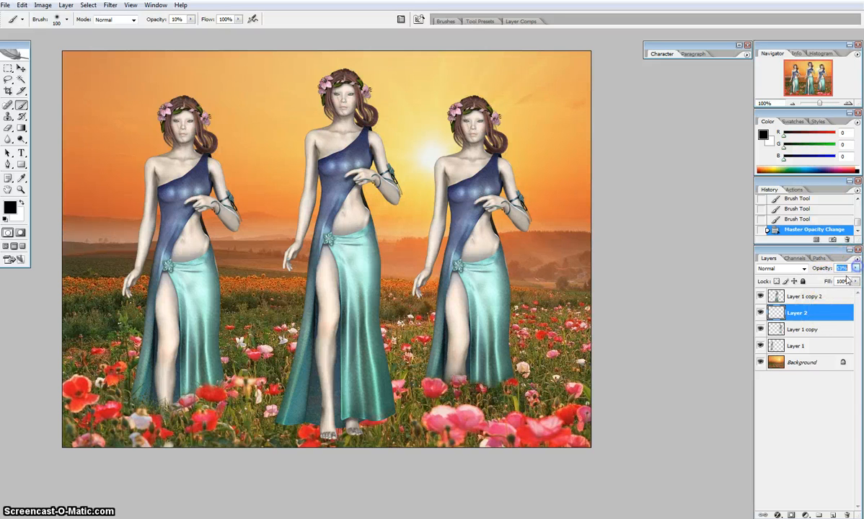
click(761, 313)
click(761, 313)
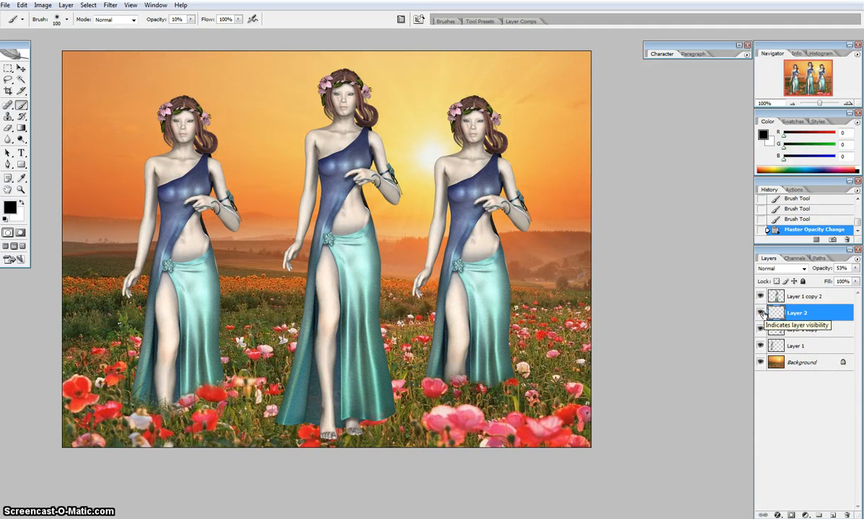
Make Layer 1 active and set the Eraser to the 134 px grass-shaped brush, reduced to 70 px, at 90% opacity
click(797, 345)
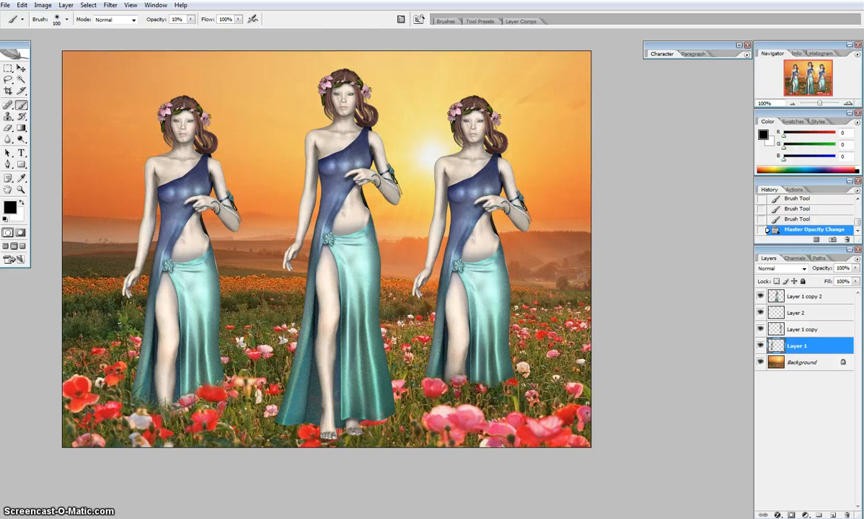
click(8, 117)
click(7, 128)
click(67, 19)
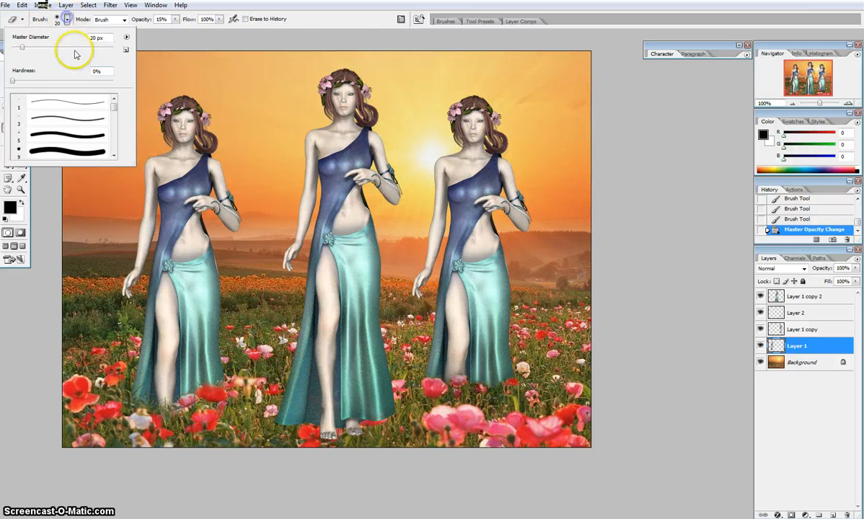
scroll(55, 110, down, 3)
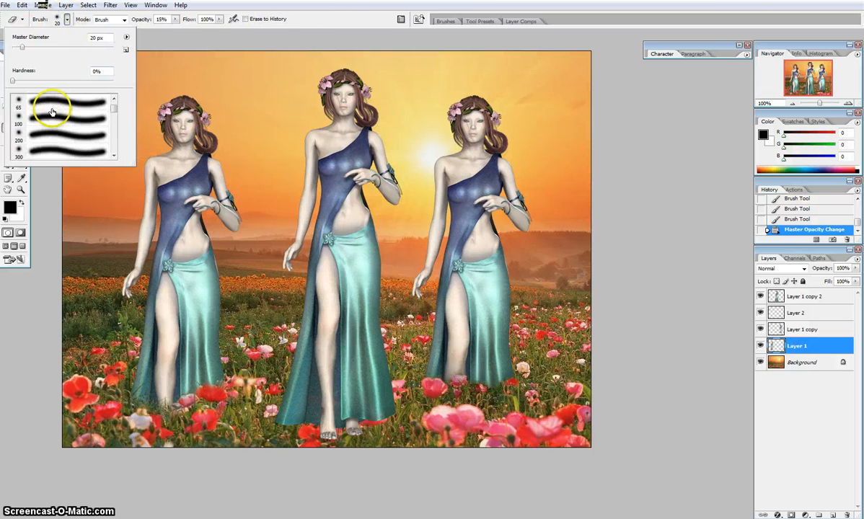
scroll(52, 112, down, 5)
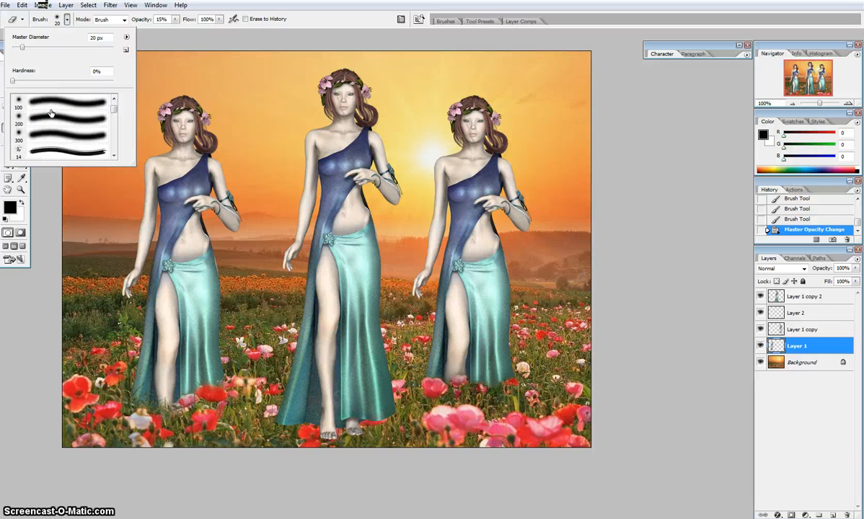
scroll(51, 112, down, 6)
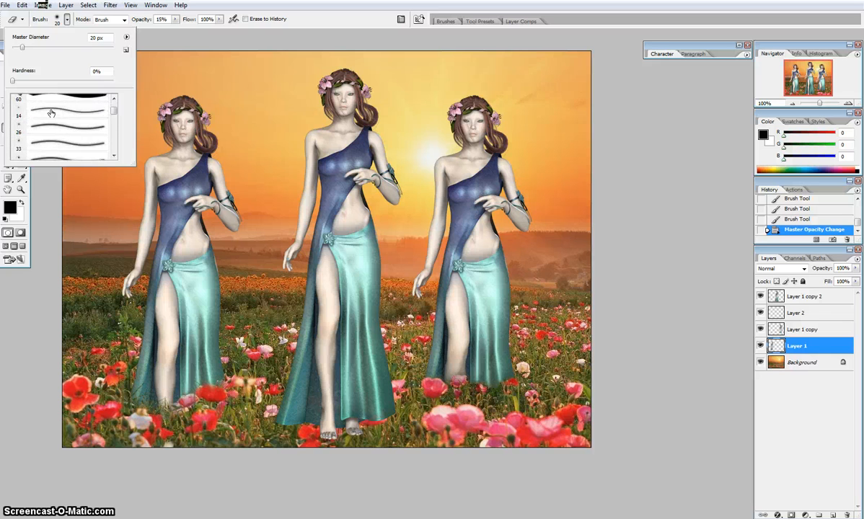
click(34, 154)
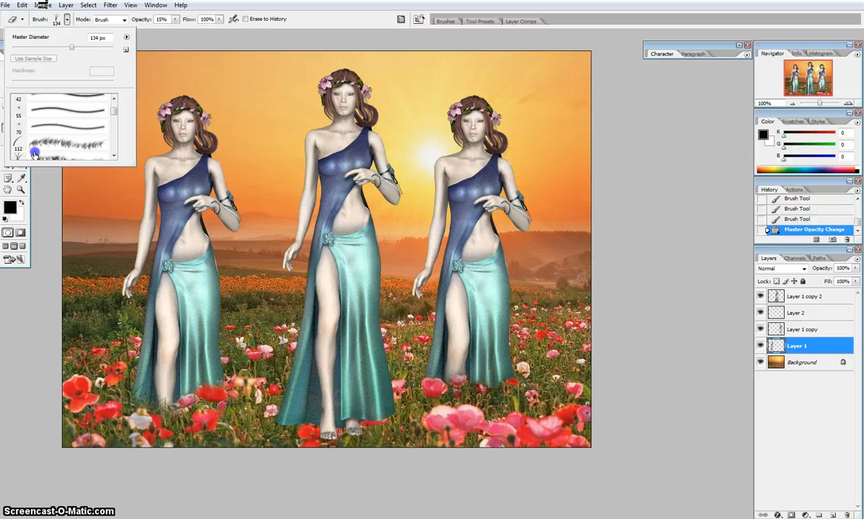
click(67, 19)
key(bracketleft)
key(bracketleft)
key(bracketleft)
key(bracketleft)
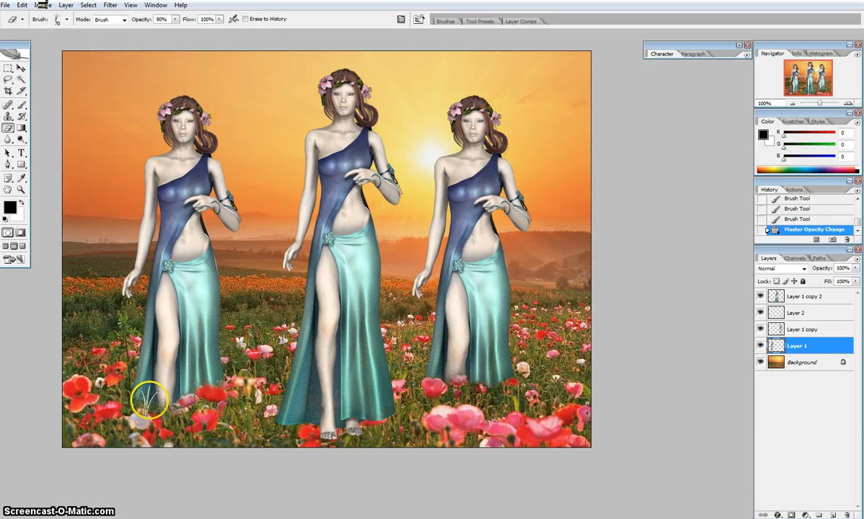
Erase grass-blade shapes out of the leftmost figure's hem and lower leg on Layer 1
click(150, 399)
click(167, 398)
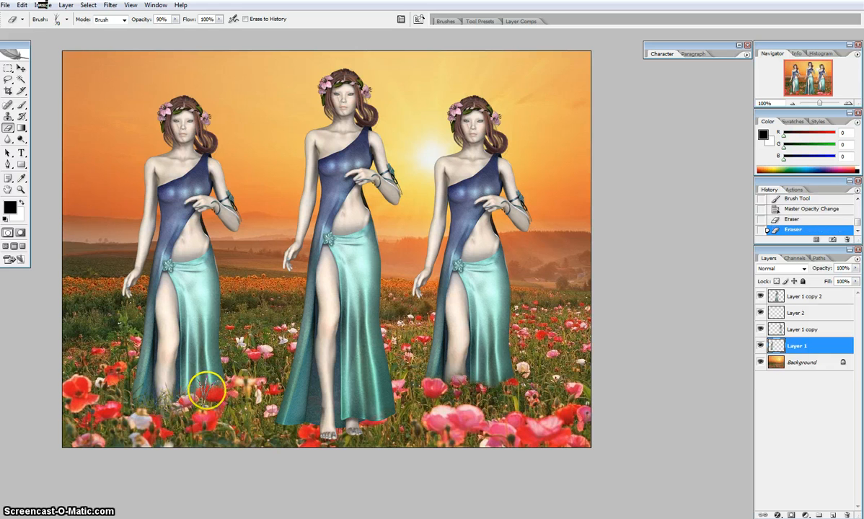
click(203, 392)
click(184, 395)
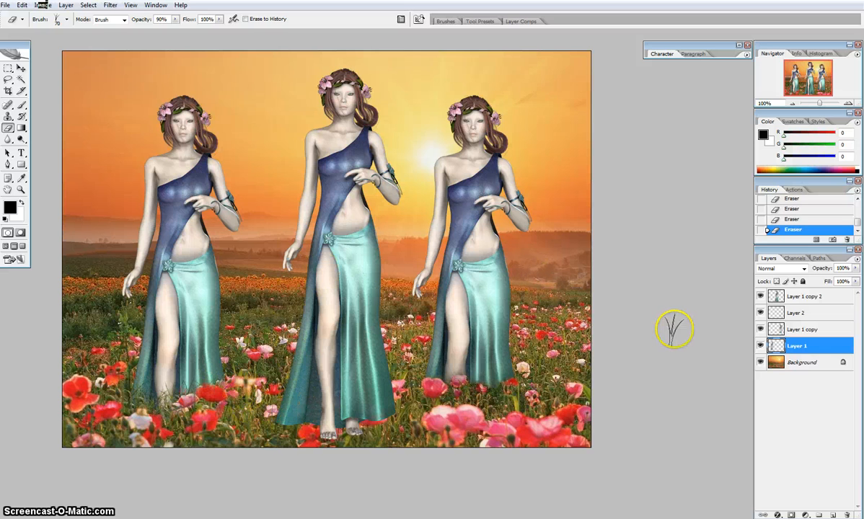
Duplicate the Background layer and move the copy to the top of the layer stack
click(797, 364)
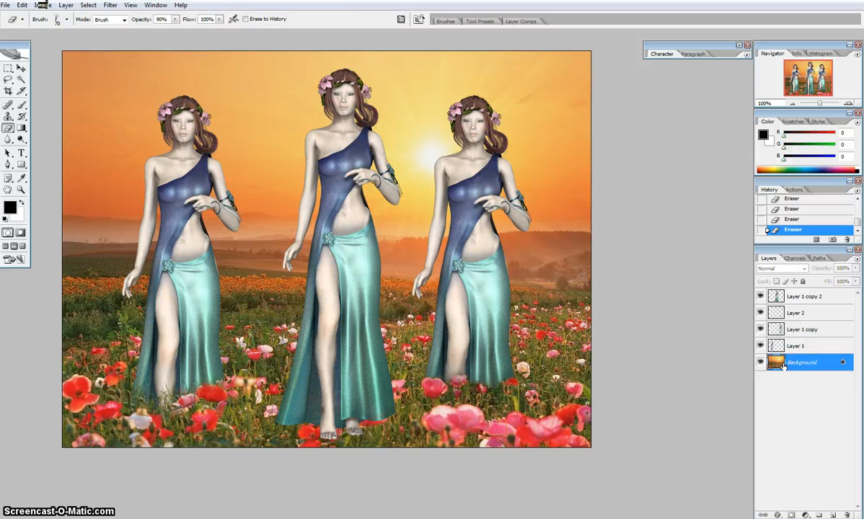
drag(780, 363, 833, 515)
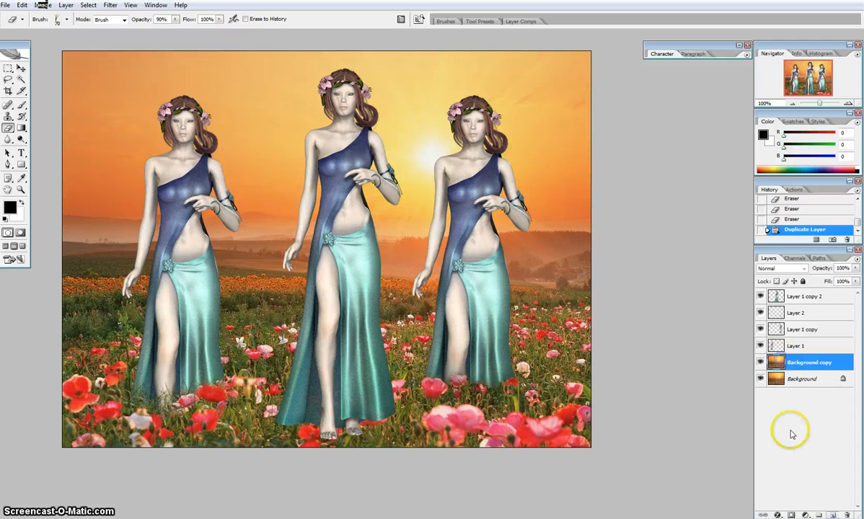
key(v)
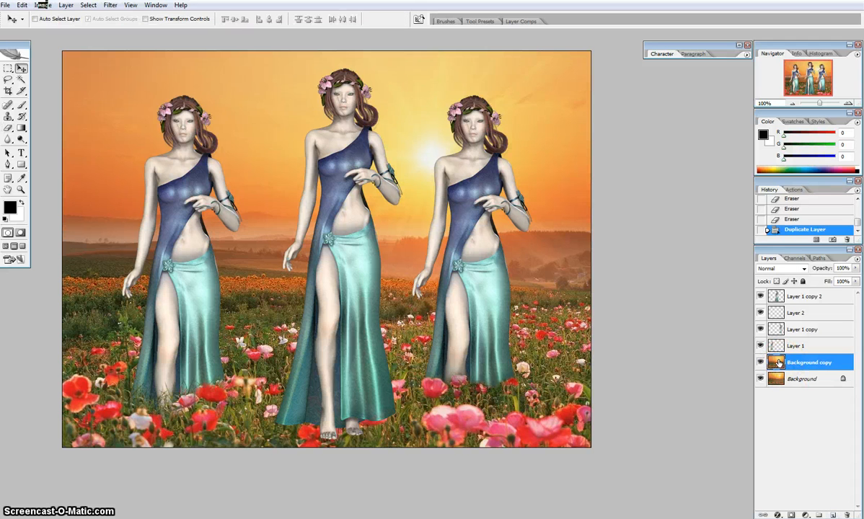
drag(779, 362, 781, 292)
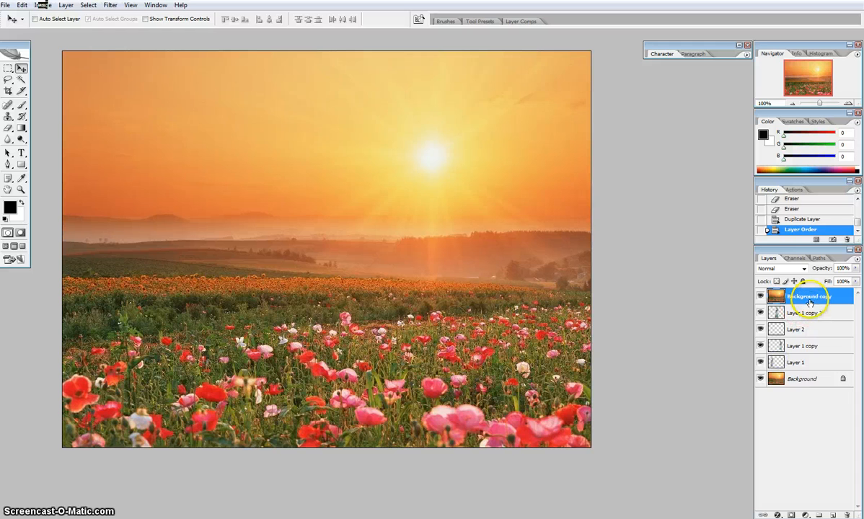
Clear the parts of Background copy covering the right and left figures with rectangular selections, keeping the central strip, and deselect
click(7, 70)
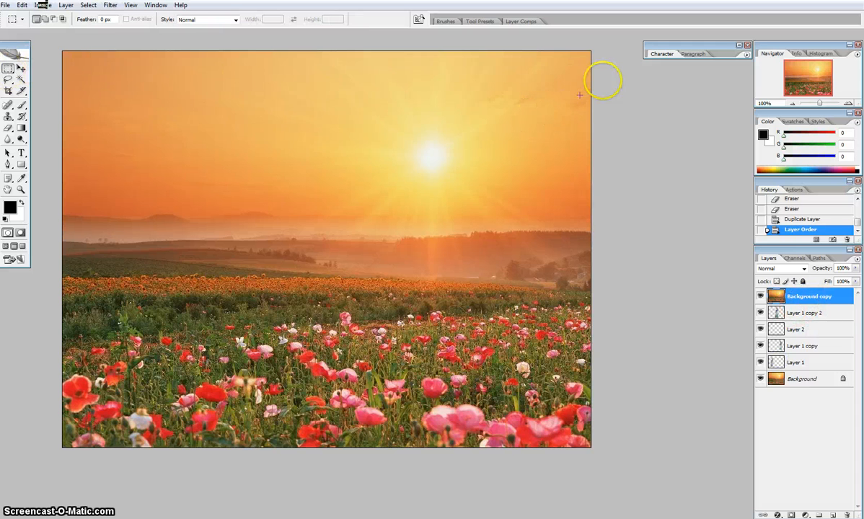
drag(428, 470, 431, 447)
key(Delete)
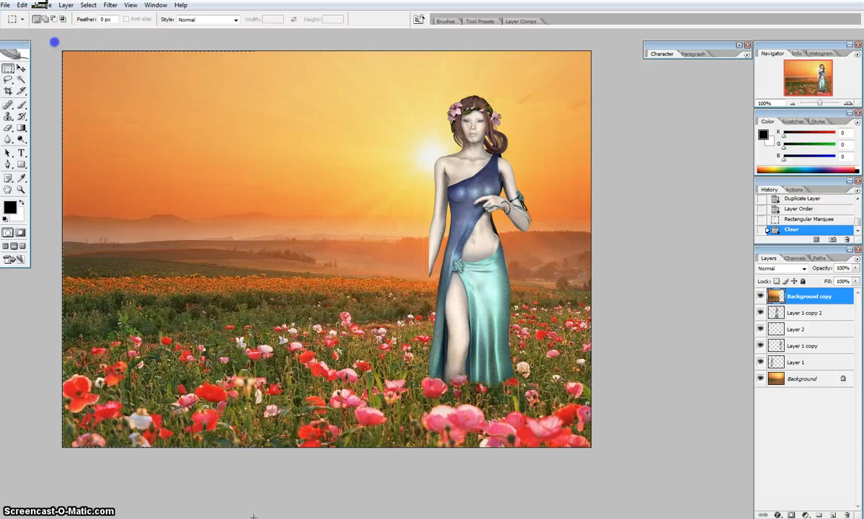
drag(252, 517, 254, 505)
key(Delete)
click(344, 310)
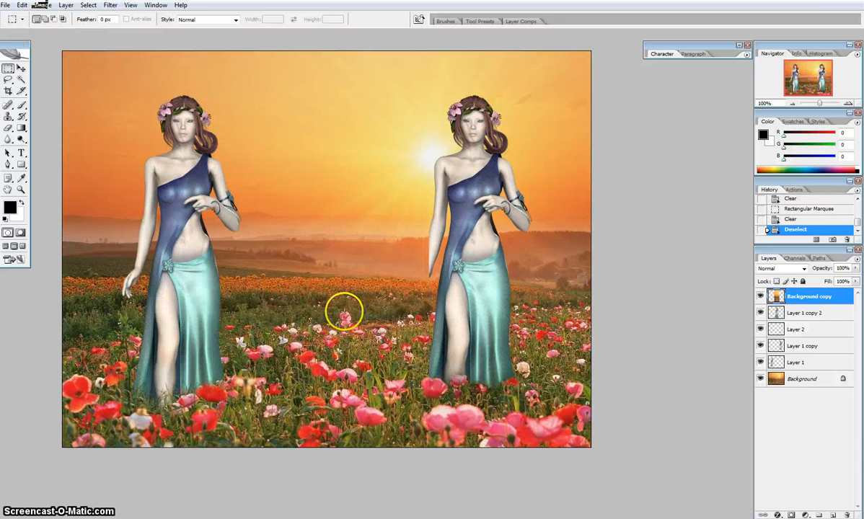
Switch the Eraser from the grass-shaped brush to a round brush with 0% hardness
click(8, 131)
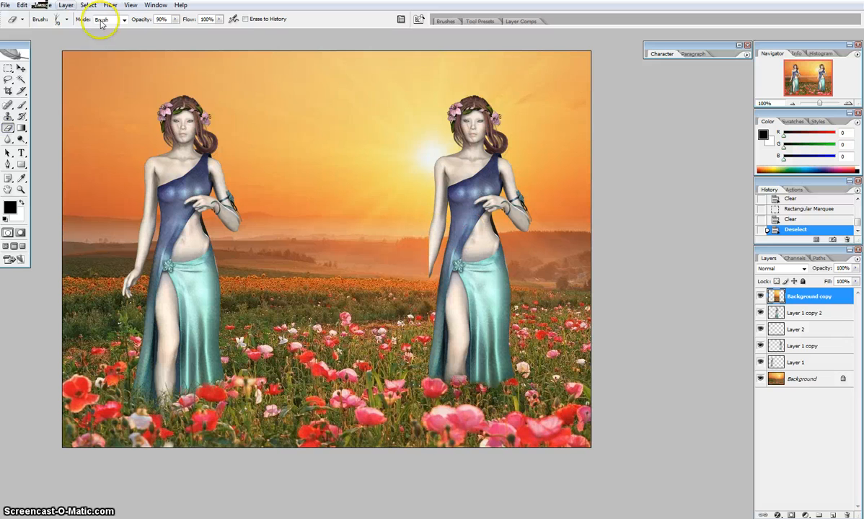
click(67, 19)
drag(113, 111, 106, 94)
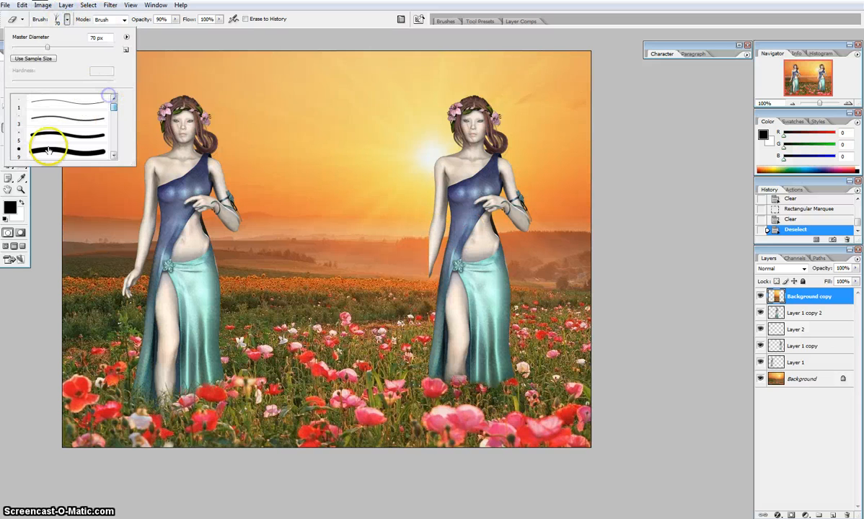
click(45, 145)
click(46, 77)
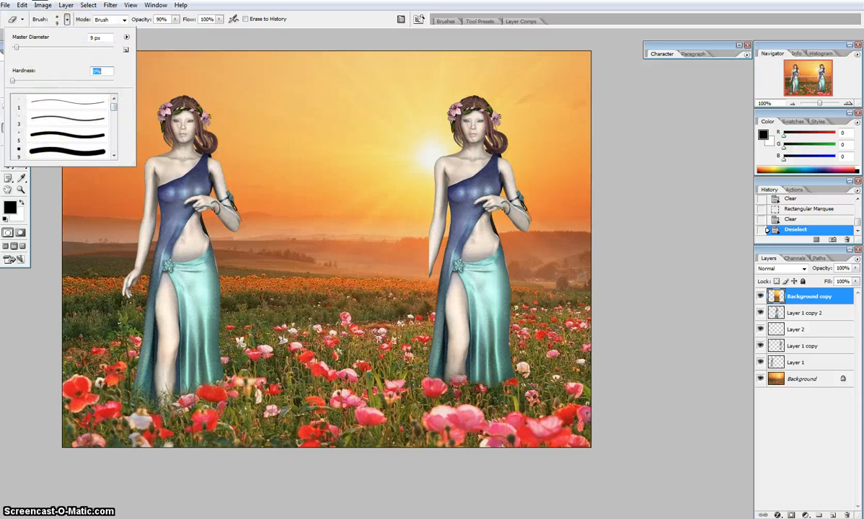
click(64, 20)
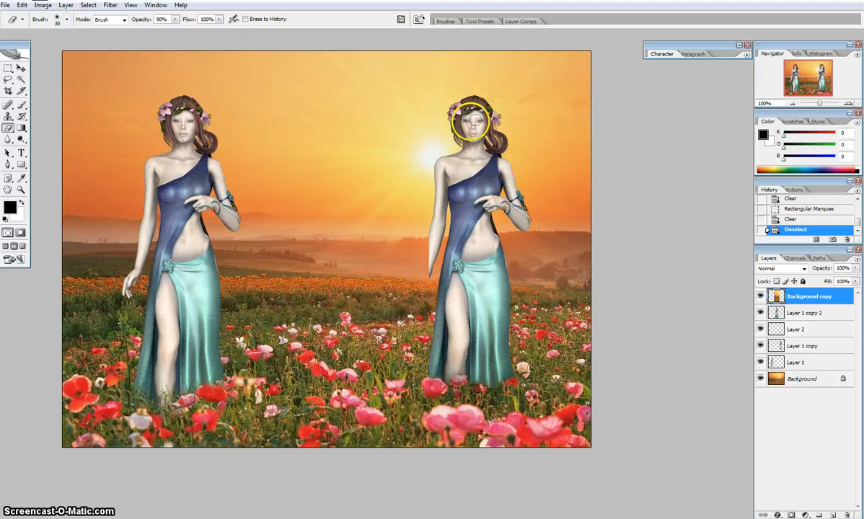
Erase Background copy over the rightmost figure's cut-off hand using the soft Eraser at 80 px
key(bracketright)
key(bracketright)
key(bracketright)
key(bracketright)
key(bracketright)
drag(429, 258, 426, 281)
click(419, 269)
click(429, 275)
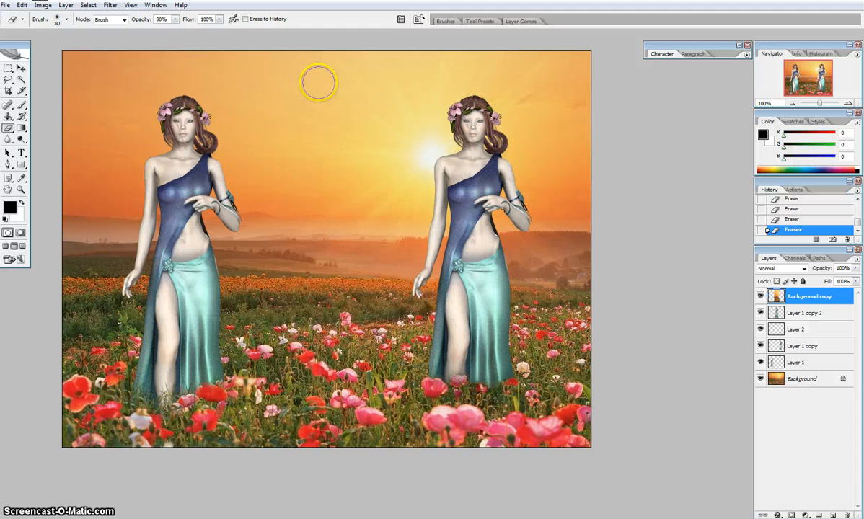
Erase Background copy over the middle figure from her head down to her skirt with a 150 px soft brush
key(bracketright)
mouse_move(320, 94)
mouse_down()
mouse_move(310, 142)
mouse_move(334, 176)
mouse_up()
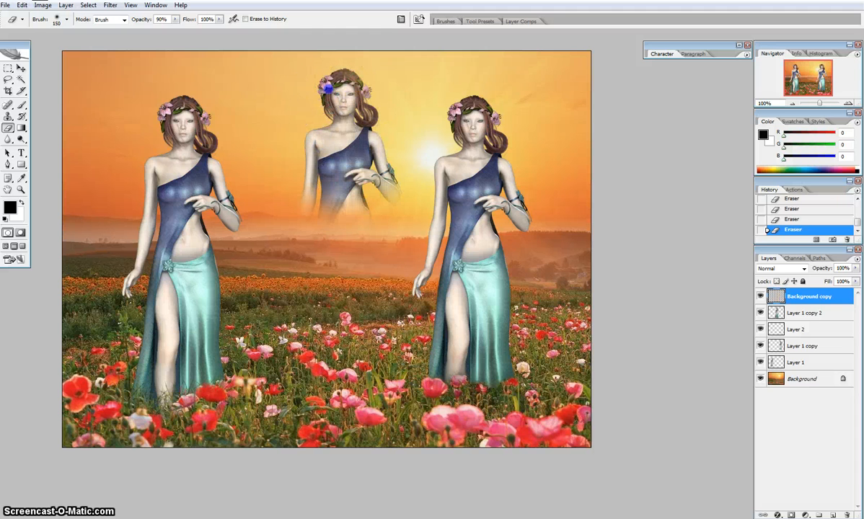
mouse_move(324, 226)
mouse_down()
mouse_move(344, 239)
mouse_move(342, 294)
mouse_up()
mouse_move(294, 181)
mouse_down()
mouse_move(320, 192)
mouse_move(349, 299)
mouse_move(283, 271)
mouse_move(336, 324)
mouse_up()
key(ctrl+plus)
key(ctrl+plus)
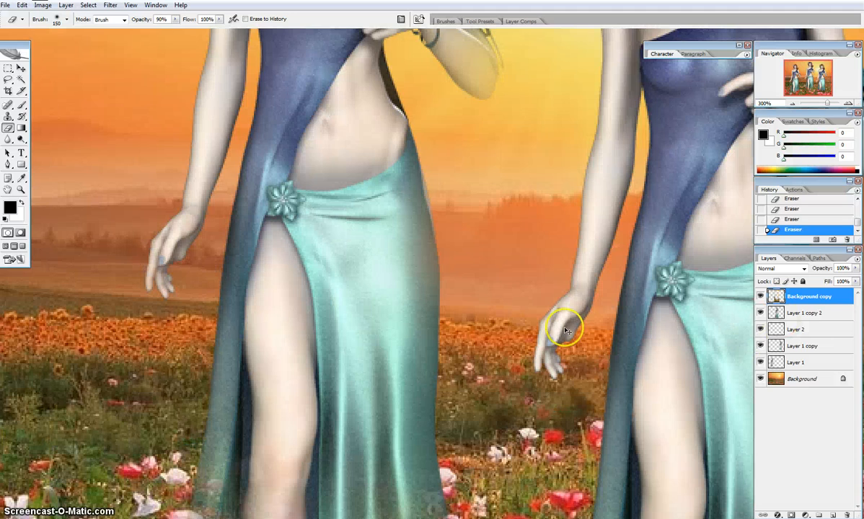
Lower the opacity of Background copy to 45% so the middle figure's hem shows through the flowers
drag(405, 385, 419, 229)
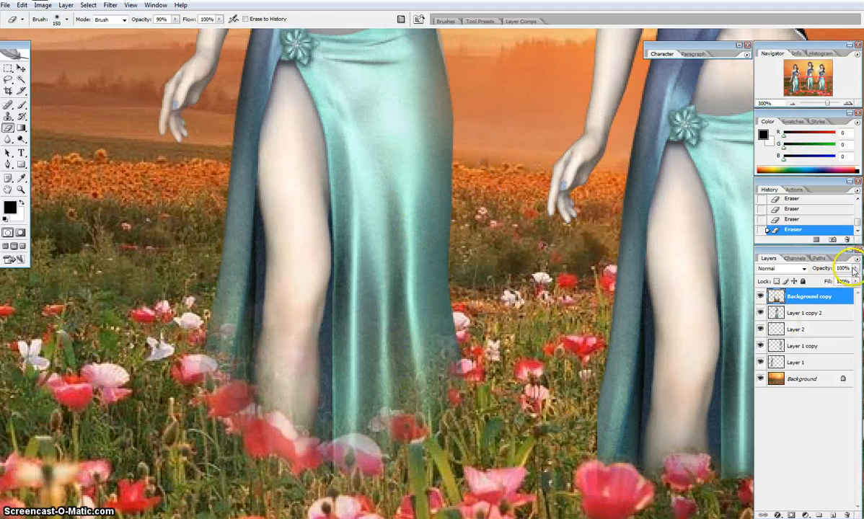
click(854, 270)
drag(819, 278, 826, 281)
drag(523, 377, 567, 173)
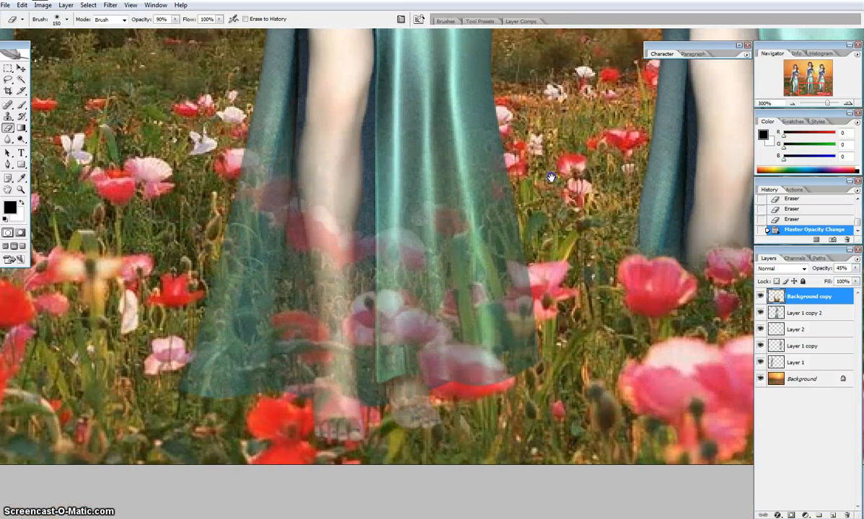
Reduce the Eraser brush to 20 px and raise its hardness for detailed work around the middle figure's hem
key(bracketleft)
key(bracketleft)
key(bracketleft)
key(bracketleft)
key(bracketleft)
key(bracketleft)
key(bracketleft)
key(bracketleft)
key(bracketleft)
key(bracketleft)
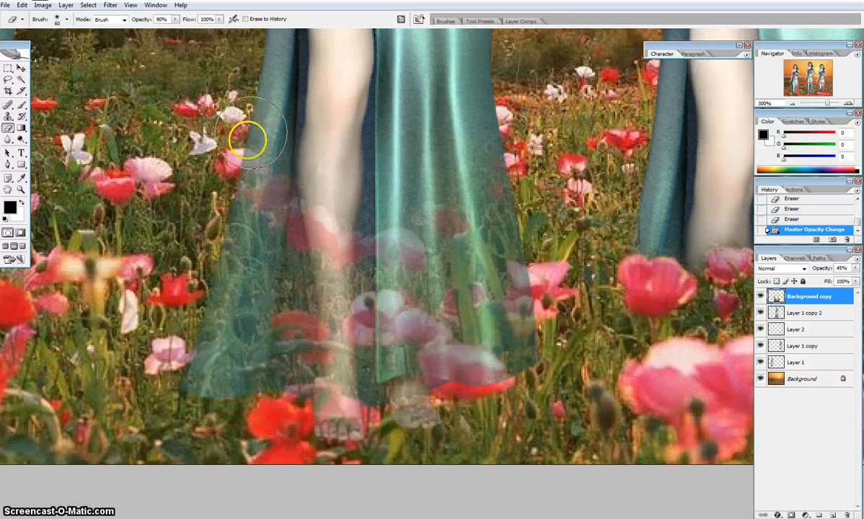
key(ctrl+equal)
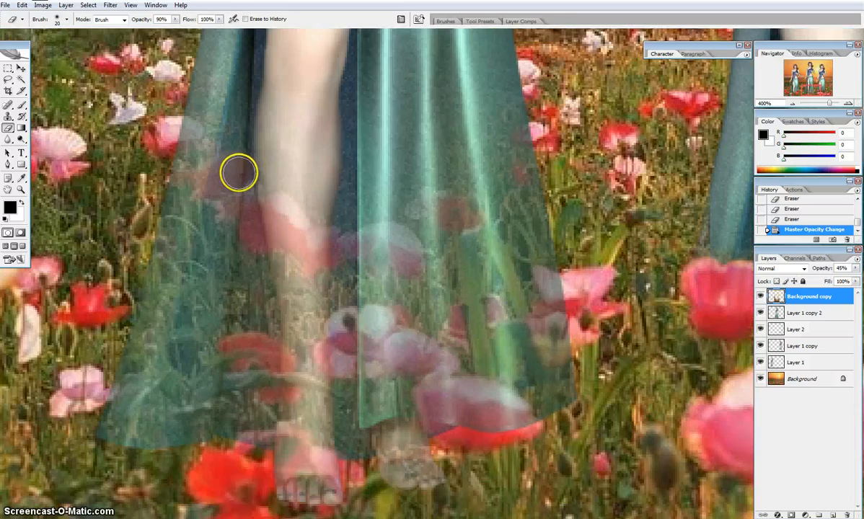
click(68, 20)
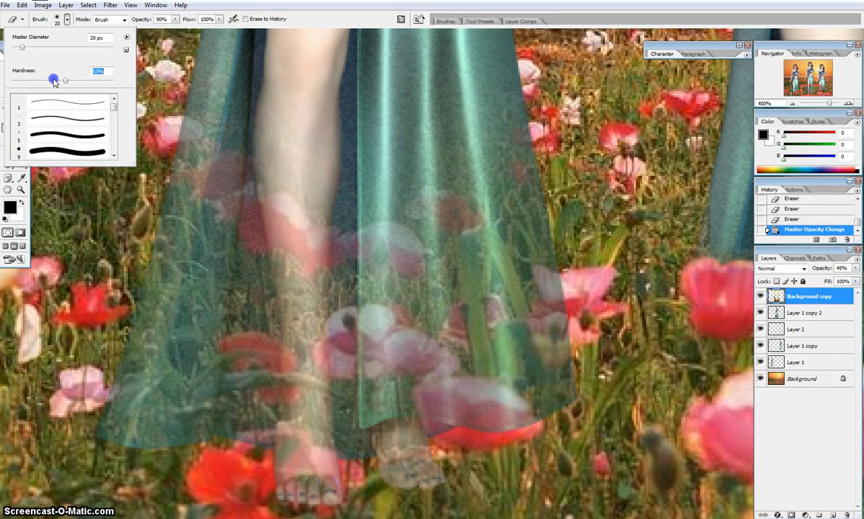
click(67, 20)
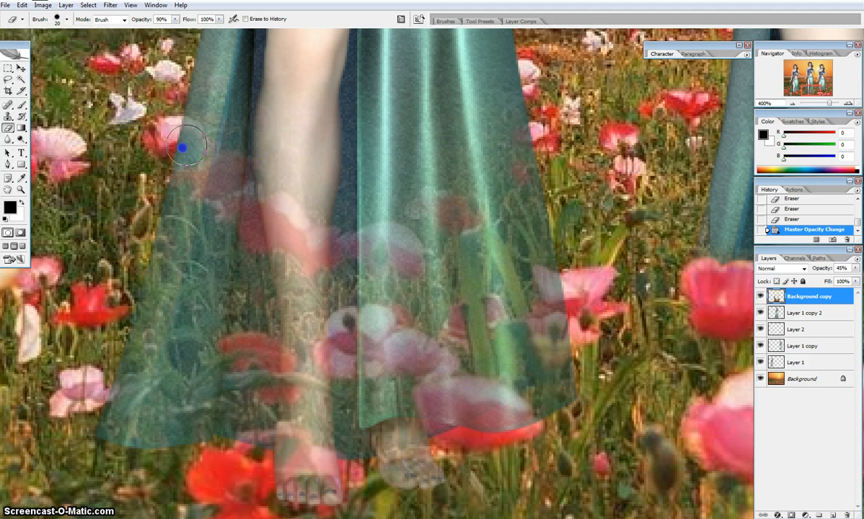
Erase Background copy above the poppy tops across the middle figure's lower skirt and leg, and restore the layer's opacity to 100%
mouse_move(238, 135)
mouse_down()
mouse_move(269, 152)
mouse_move(269, 174)
mouse_move(308, 191)
mouse_up()
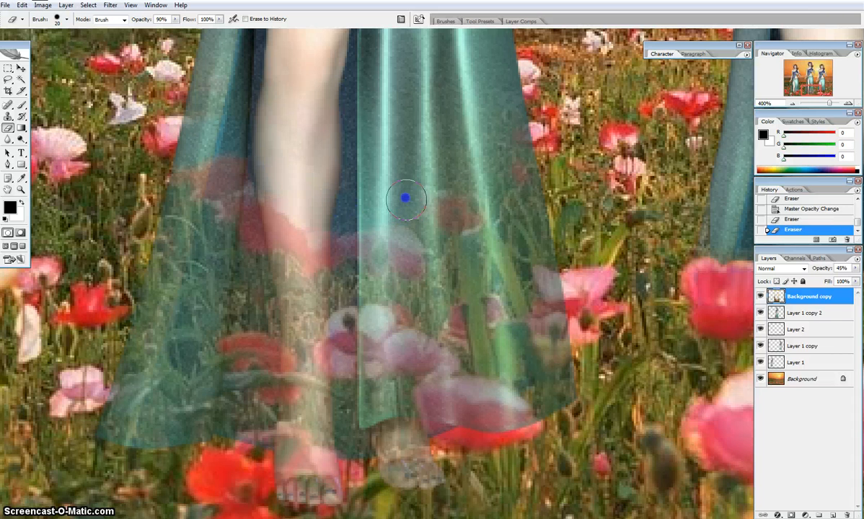
mouse_move(408, 204)
mouse_down()
mouse_move(447, 175)
mouse_move(482, 187)
mouse_move(490, 200)
mouse_move(556, 219)
mouse_up()
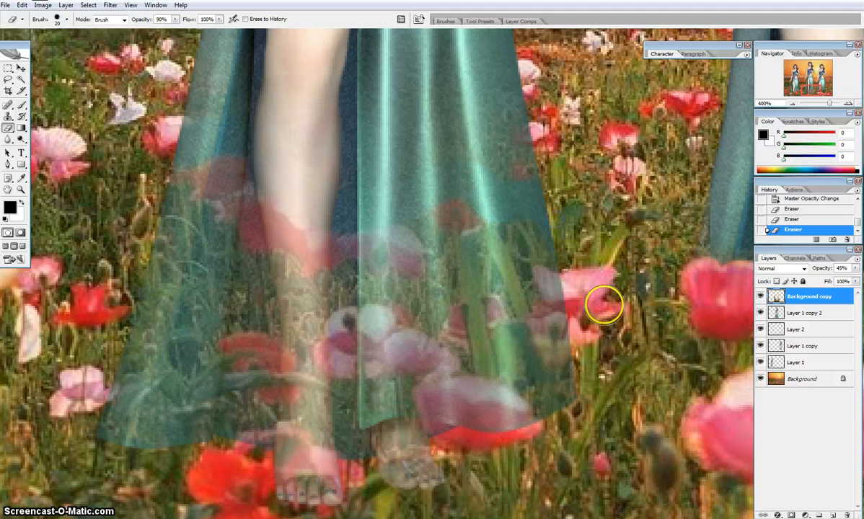
click(856, 268)
drag(835, 281, 861, 281)
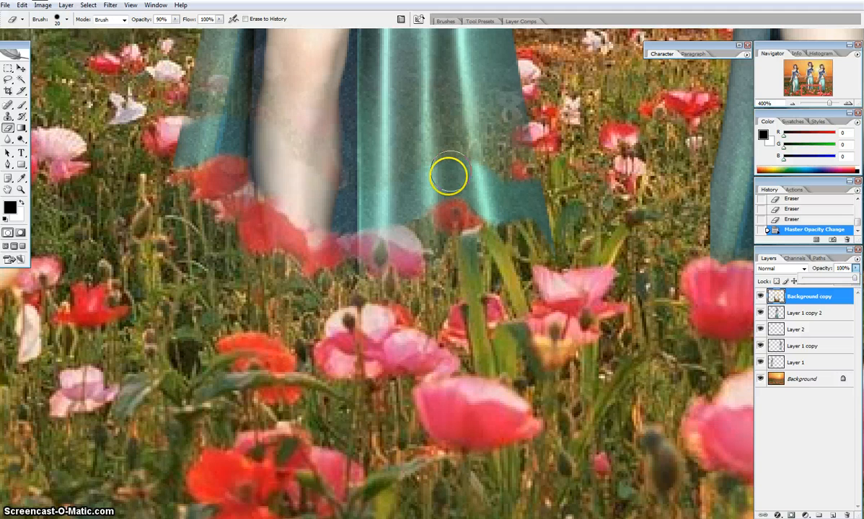
Erase the leftover haze of Background copy over the middle figure's leg and skirt above the poppies with a 50 px brush
drag(187, 186, 191, 302)
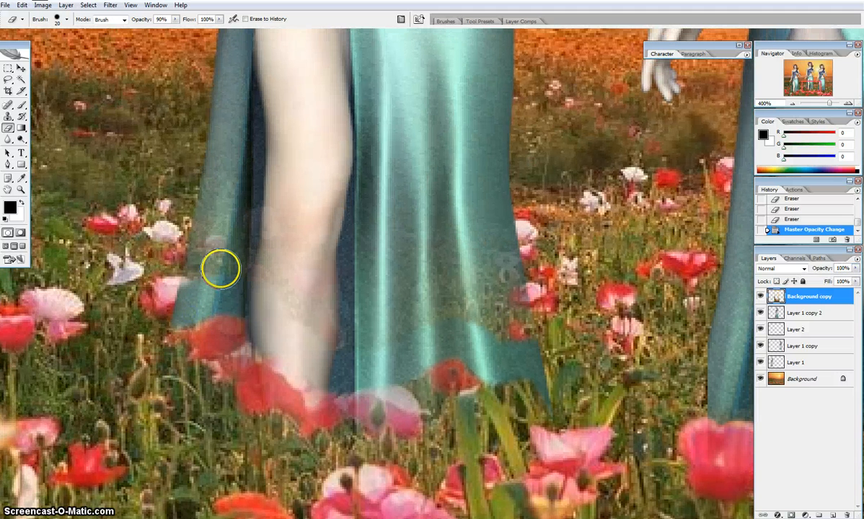
key(bracketright)
key(bracketright)
key(bracketright)
mouse_move(206, 249)
mouse_down()
mouse_move(292, 246)
mouse_move(338, 295)
mouse_move(357, 301)
mouse_move(517, 279)
mouse_move(462, 190)
mouse_move(309, 207)
mouse_up()
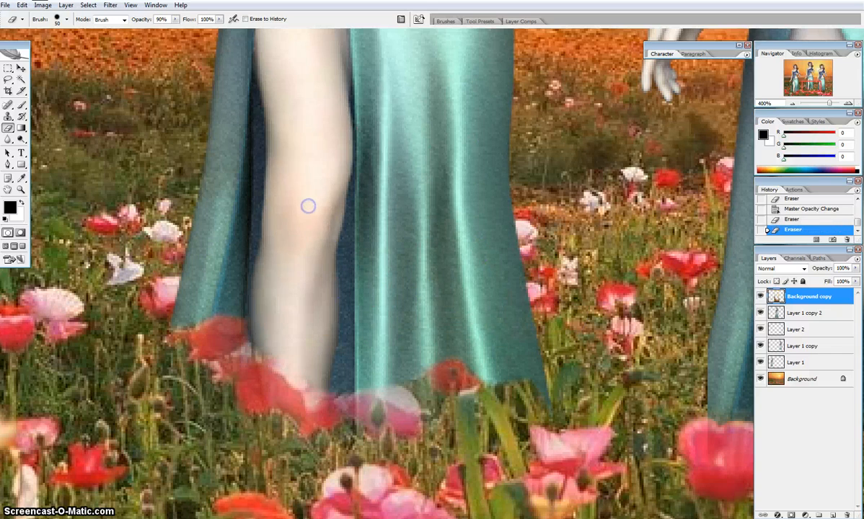
key(ctrl+minus)
key(ctrl+minus)
key(ctrl+minus)
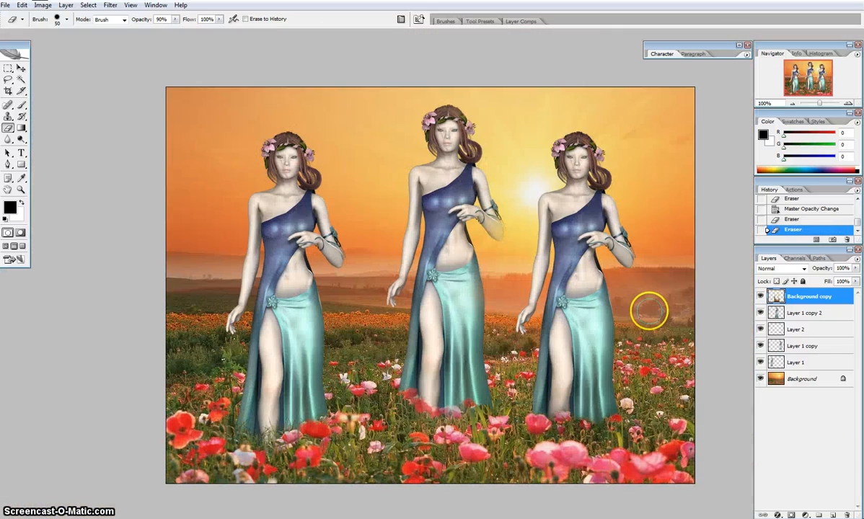